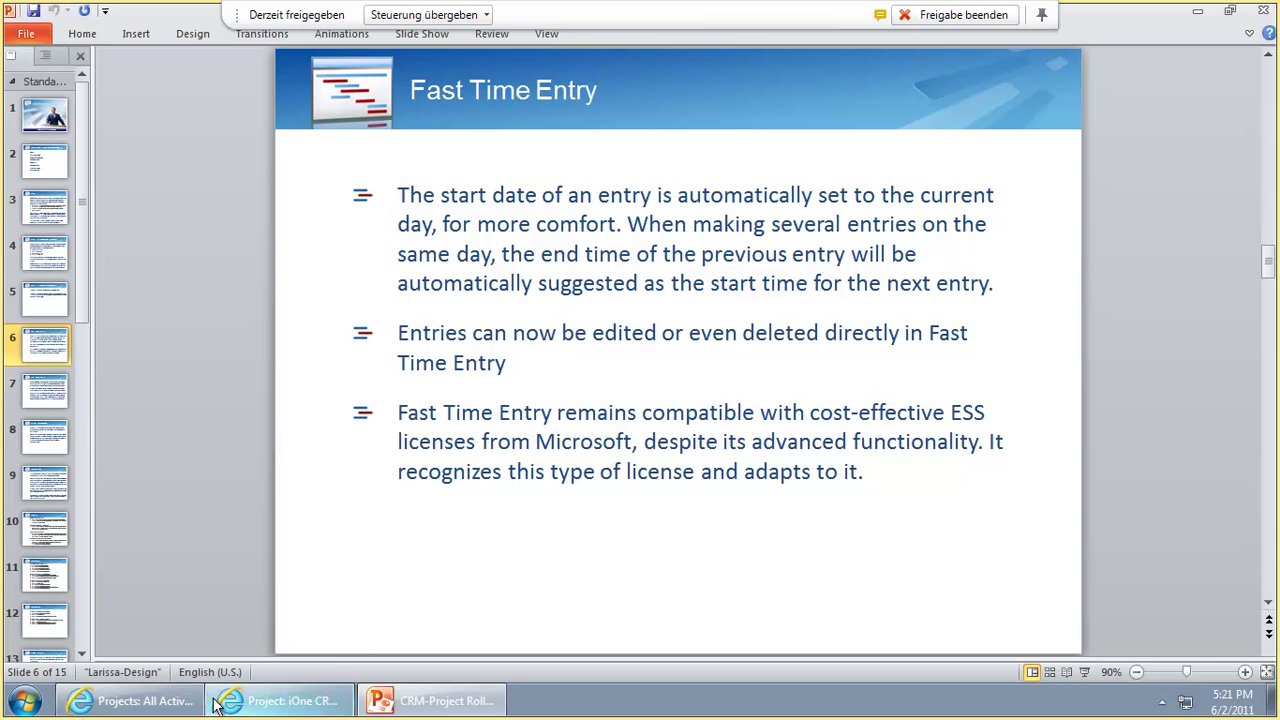
Open Fast Time Entry from the active projects list in CRM
{"action": "left_click", "coordinate": [175, 701]}
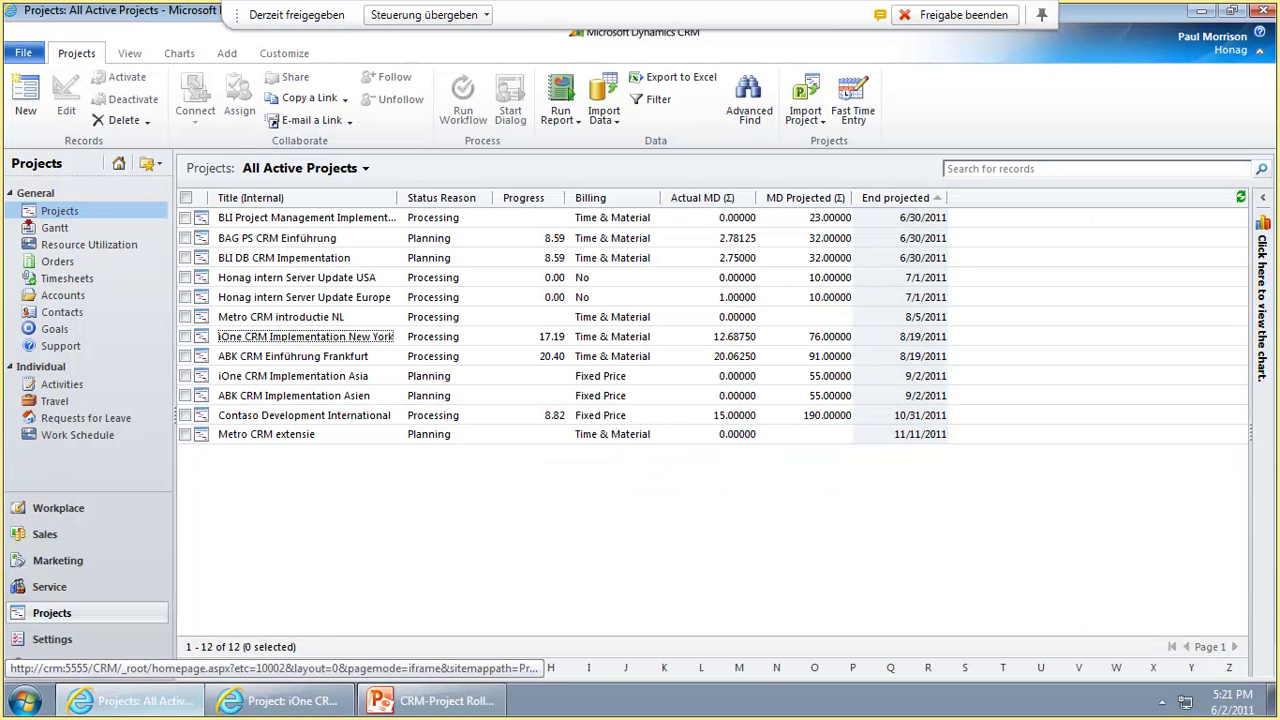
{"action": "left_click", "coordinate": [861, 95]}
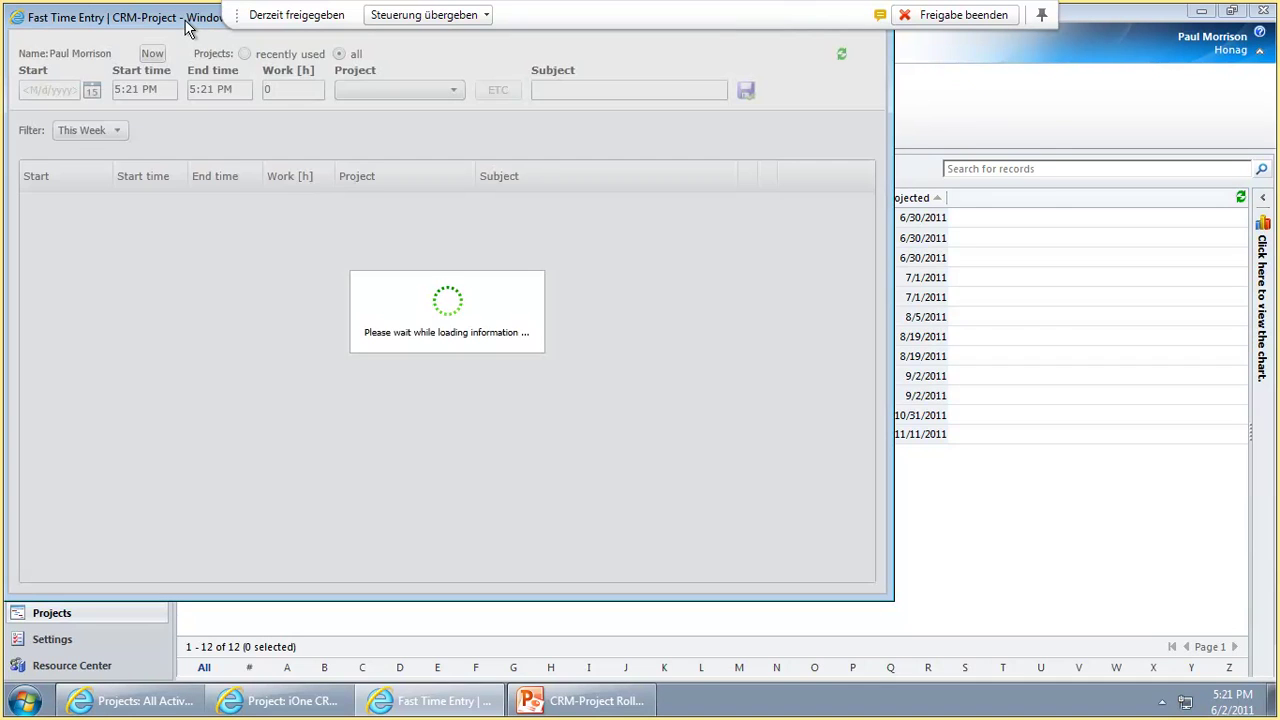
{"action": "left_click_drag", "start_coordinate": [189, 23], "coordinate": [354, 90]}
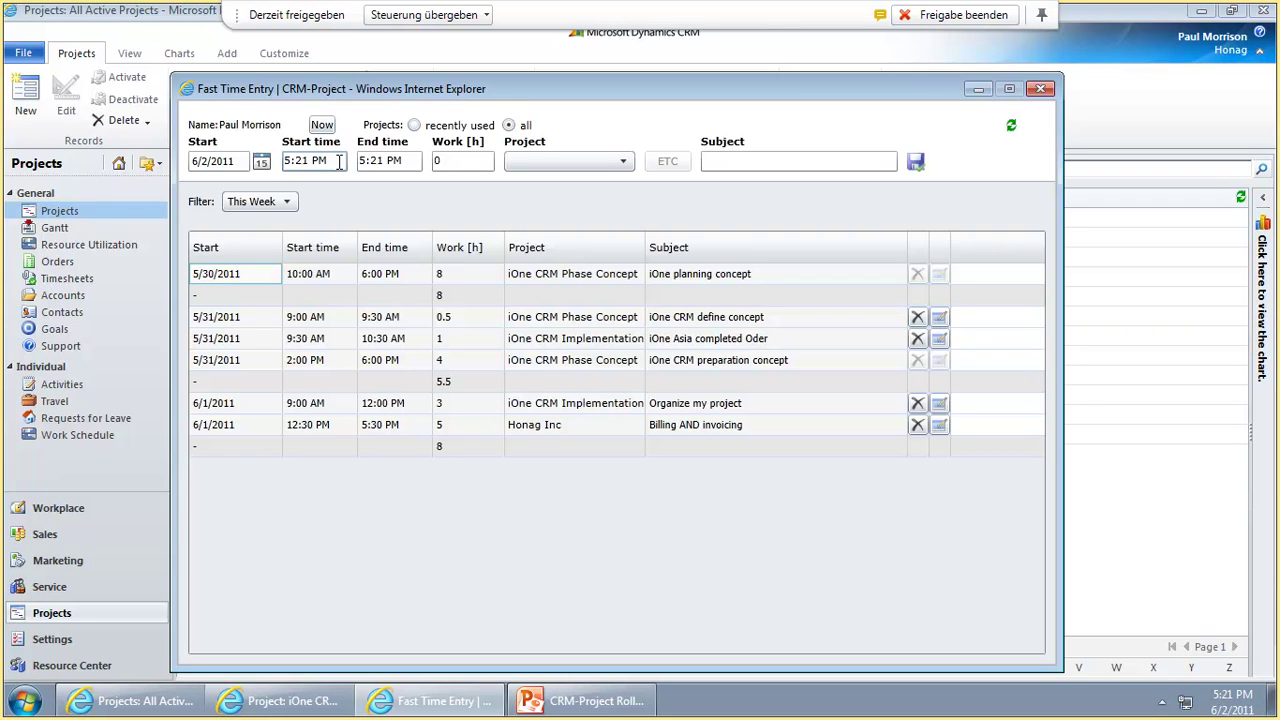
Enter 1 hour of work for the project ABK CRM Einführung Frankfurt
{"action": "left_click", "coordinate": [436, 161]}
{"action": "double_click", "coordinate": [438, 162]}
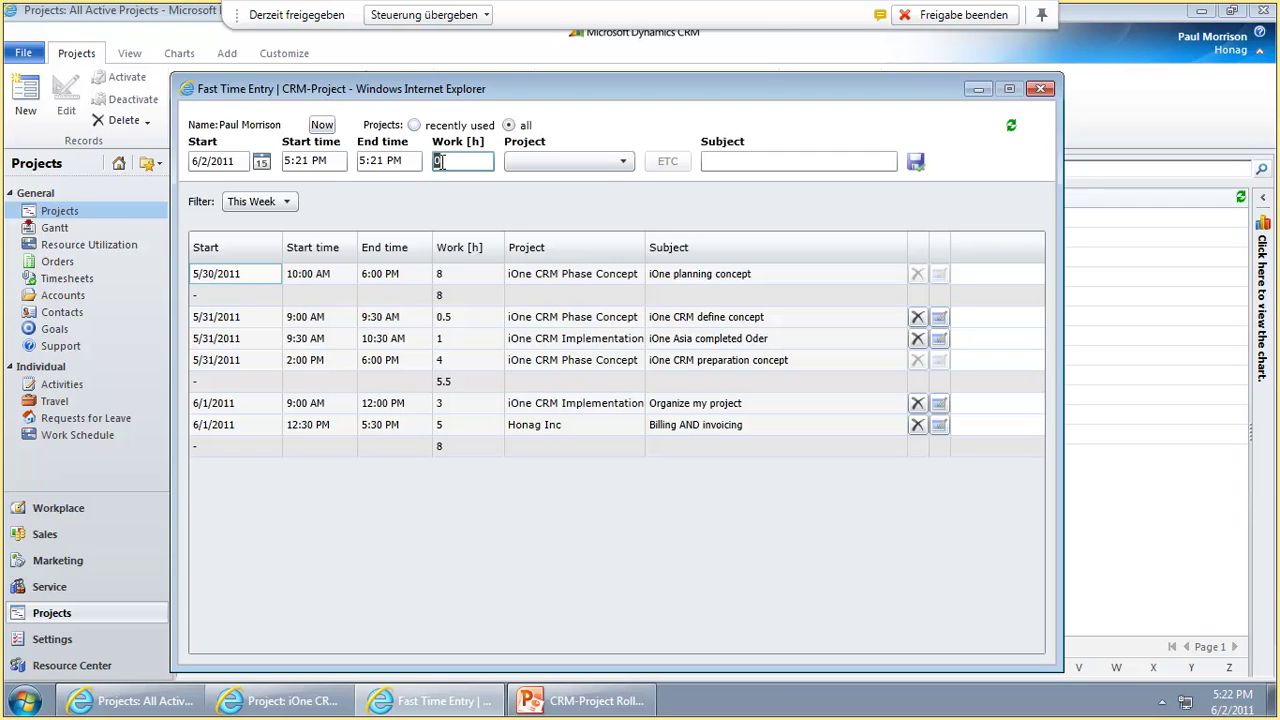
{"action": "type", "text": "1"}
{"action": "key", "text": "Tab"}
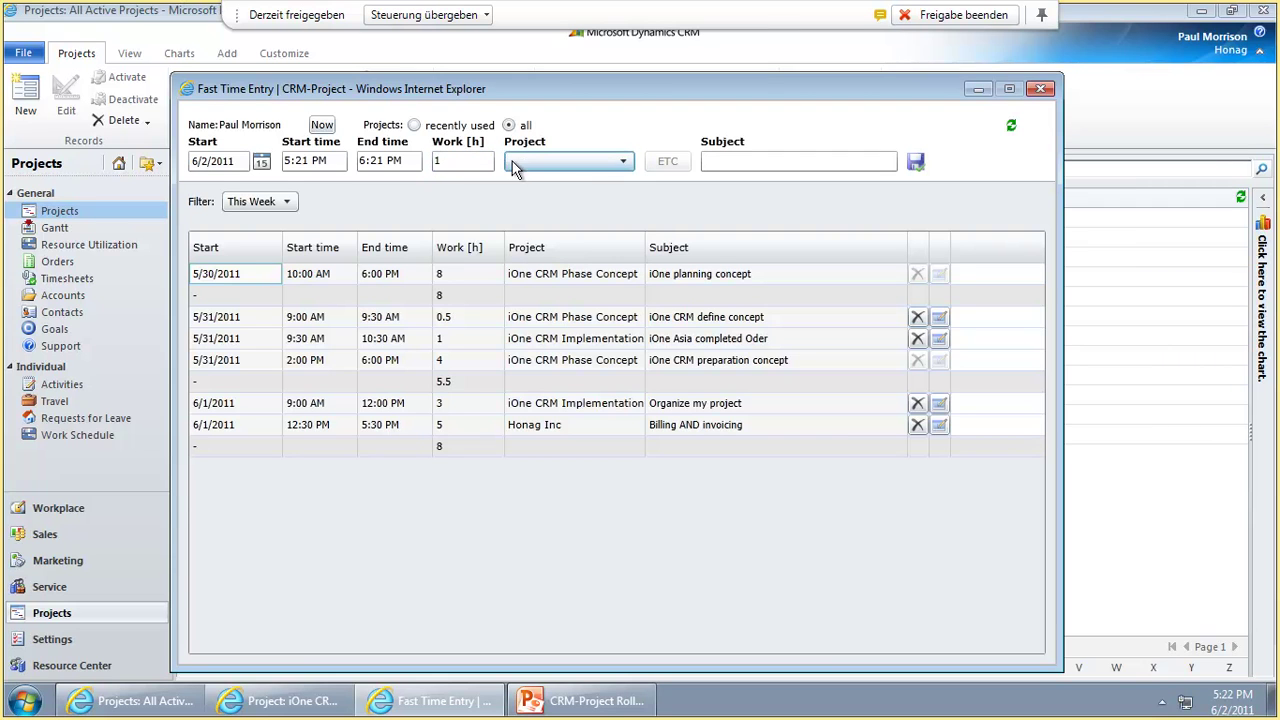
{"action": "left_click", "coordinate": [551, 164]}
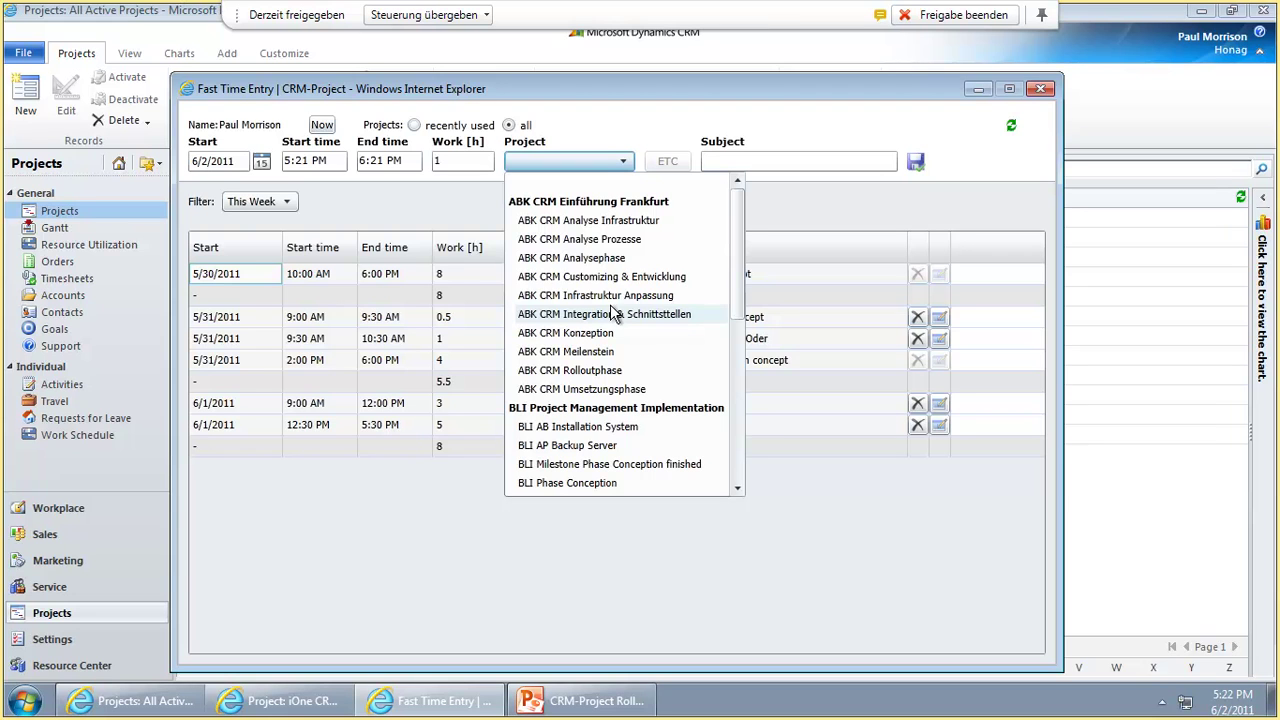
{"action": "left_click", "coordinate": [645, 205]}
Give the entry the subject 'project work'
{"action": "left_click", "coordinate": [717, 166]}
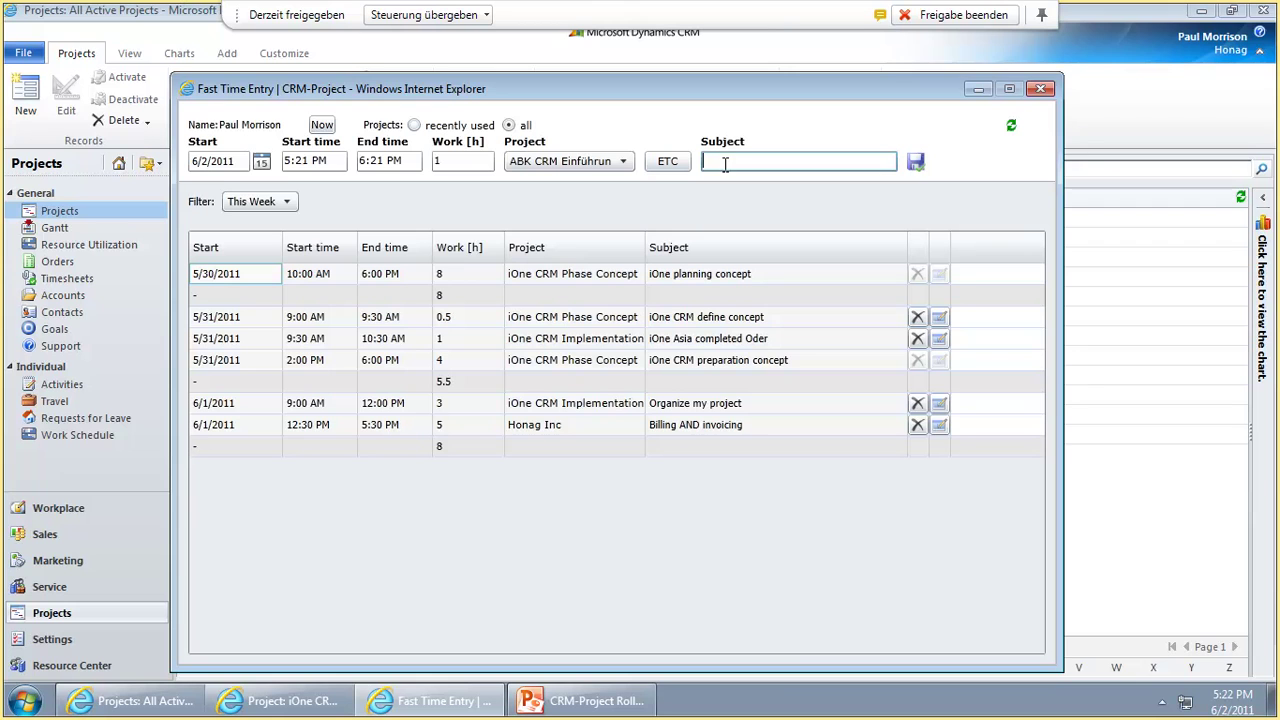
{"action": "type", "text": "proe"}
{"action": "key", "text": "BackSpace"}
{"action": "type", "text": "ject work"}
Save the 1-hour entry, then change its subject to 'project works details'
{"action": "left_click", "coordinate": [915, 162]}
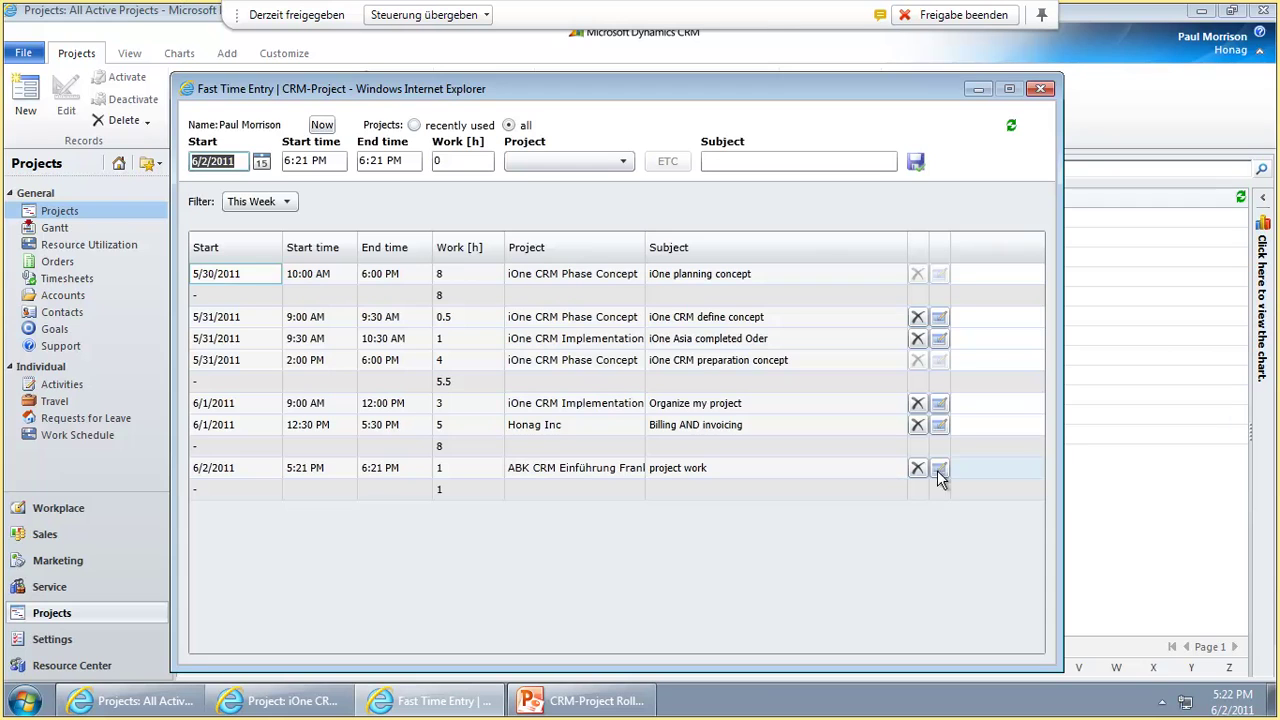
{"action": "left_click", "coordinate": [941, 470]}
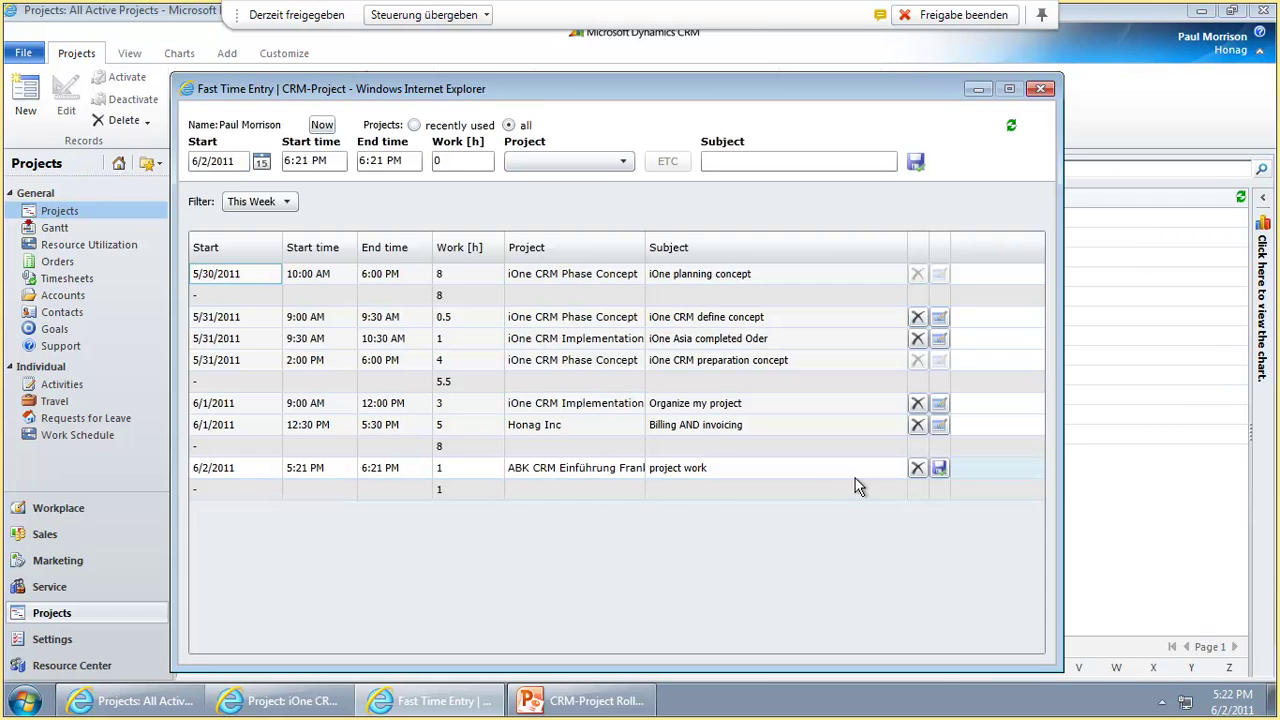
{"action": "left_click", "coordinate": [716, 470]}
{"action": "left_click", "coordinate": [731, 468]}
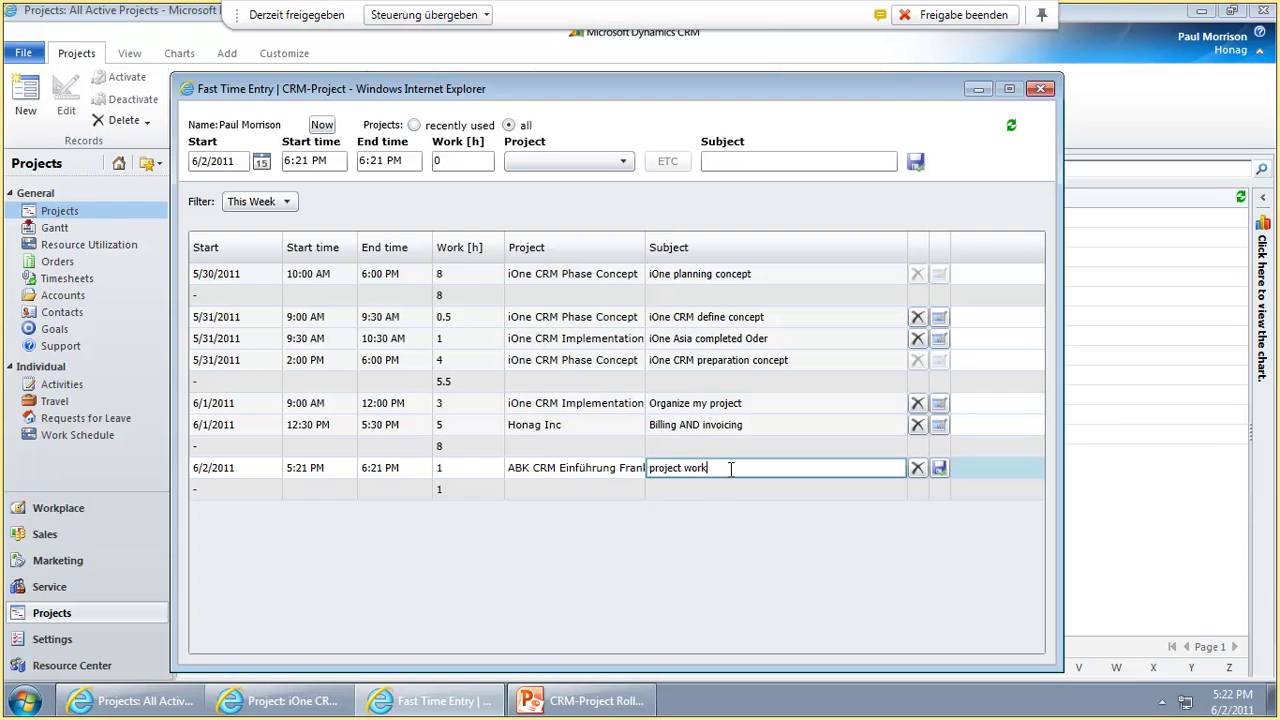
{"action": "type", "text": "s details"}
Reselect ABK CRM Einführung Frankfurt as the edited entry's project
{"action": "left_click", "coordinate": [597, 470]}
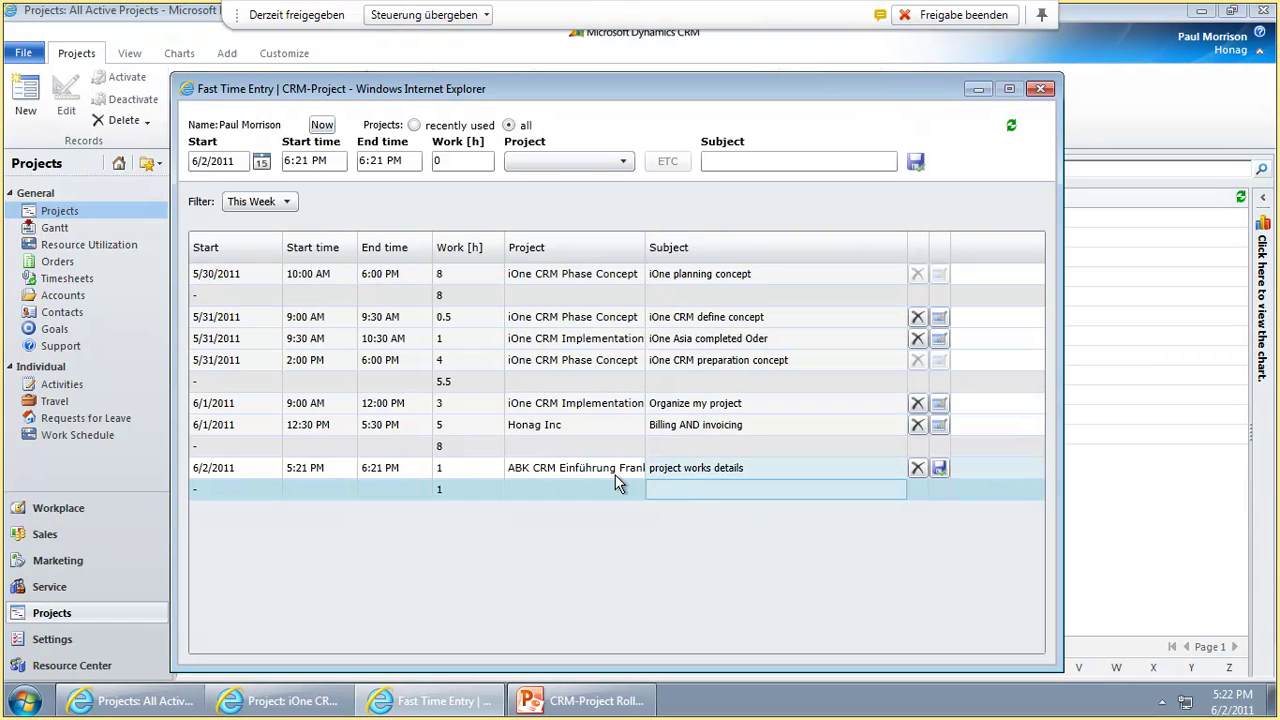
{"action": "left_click", "coordinate": [597, 474]}
{"action": "left_click", "coordinate": [597, 474]}
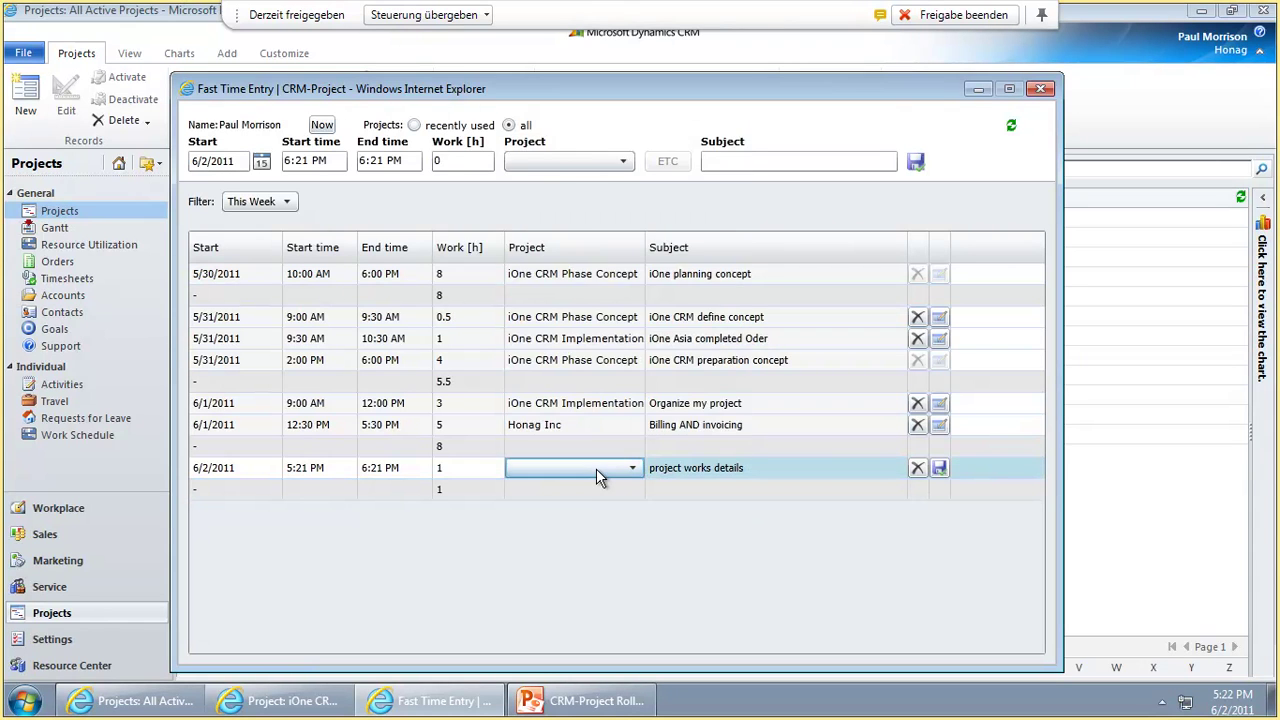
{"action": "left_click", "coordinate": [597, 474]}
{"action": "left_click", "coordinate": [592, 145]}
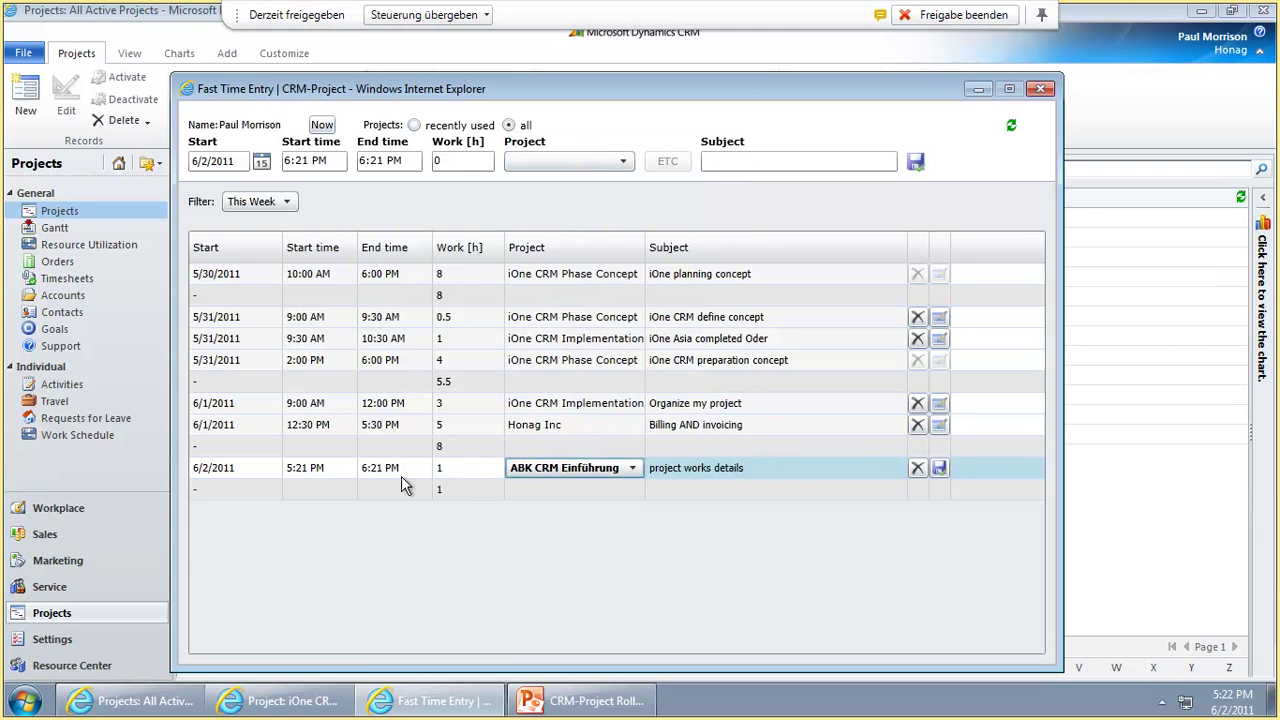
Save the edited 6/2/2011 ABK CRM entry 'project works details', 1 hour
{"action": "left_click", "coordinate": [941, 469]}
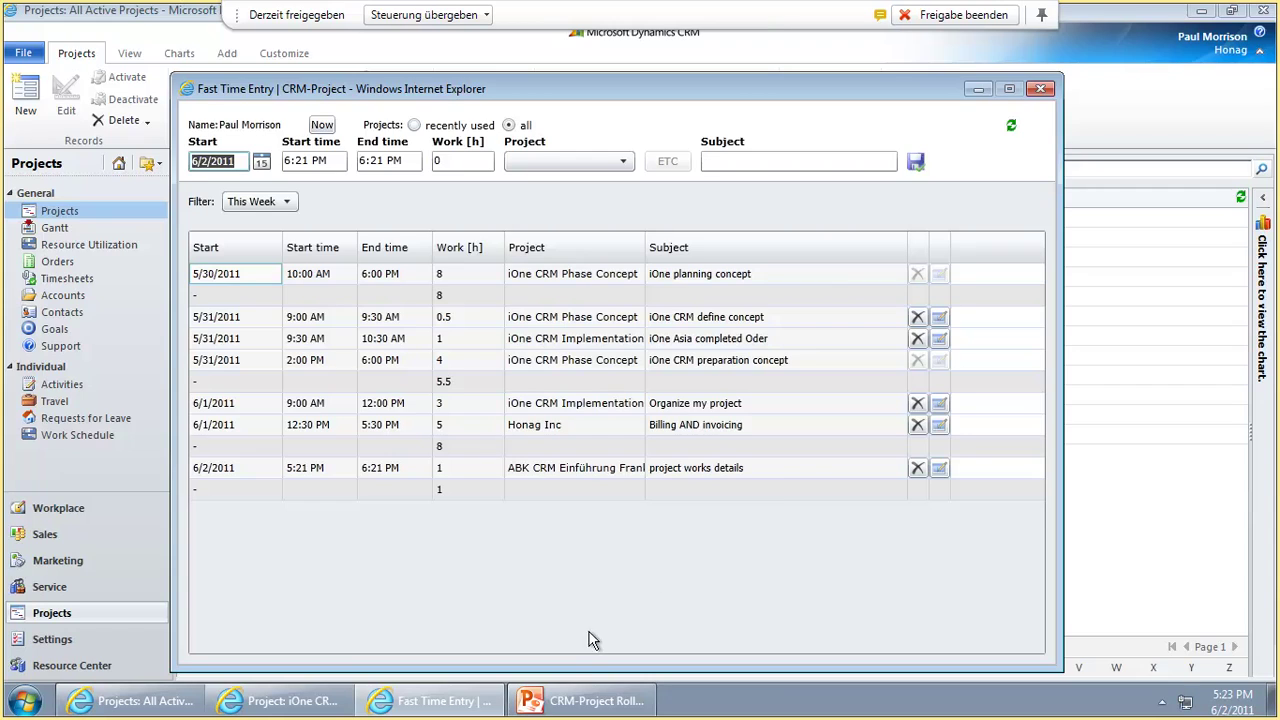
Show slide 7, 'Fast Time Entry', in the PowerPoint presentation
{"action": "left_click", "coordinate": [571, 701]}
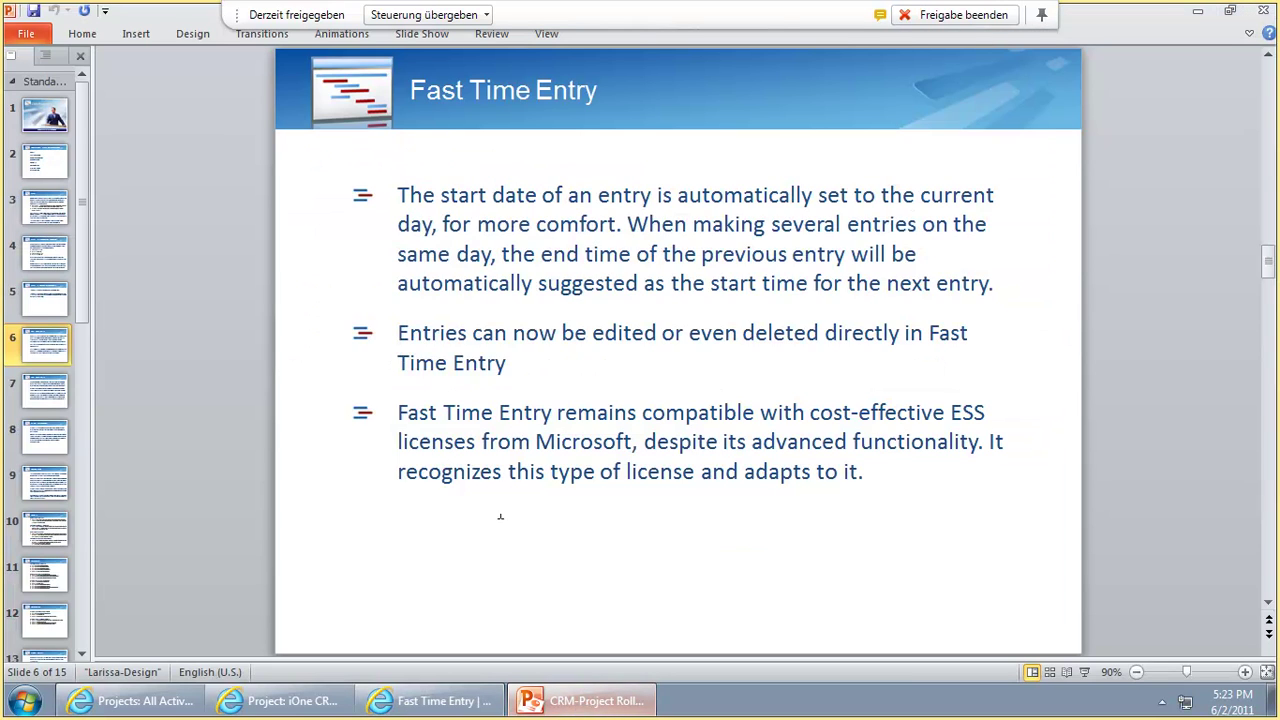
{"action": "left_click", "coordinate": [41, 398]}
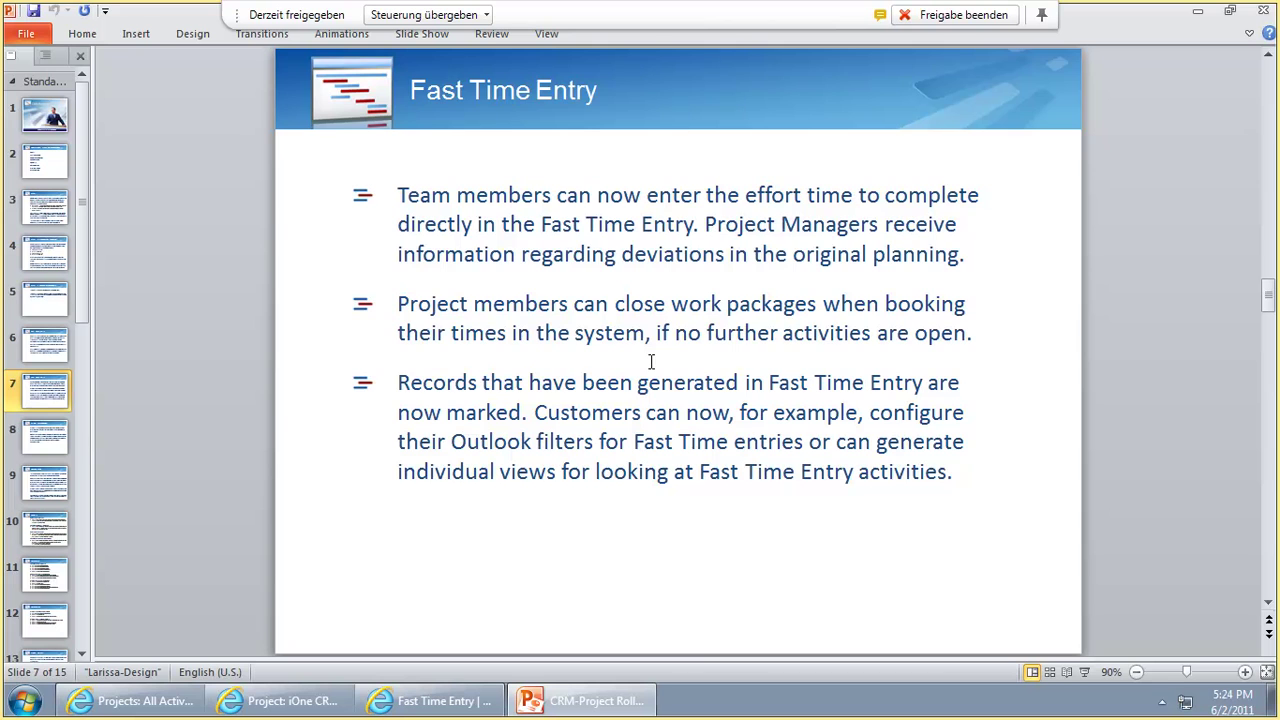
Enter 2 hours for iOne CRM Phase Concept and open its Estimate to Complete
{"action": "left_click", "coordinate": [430, 700]}
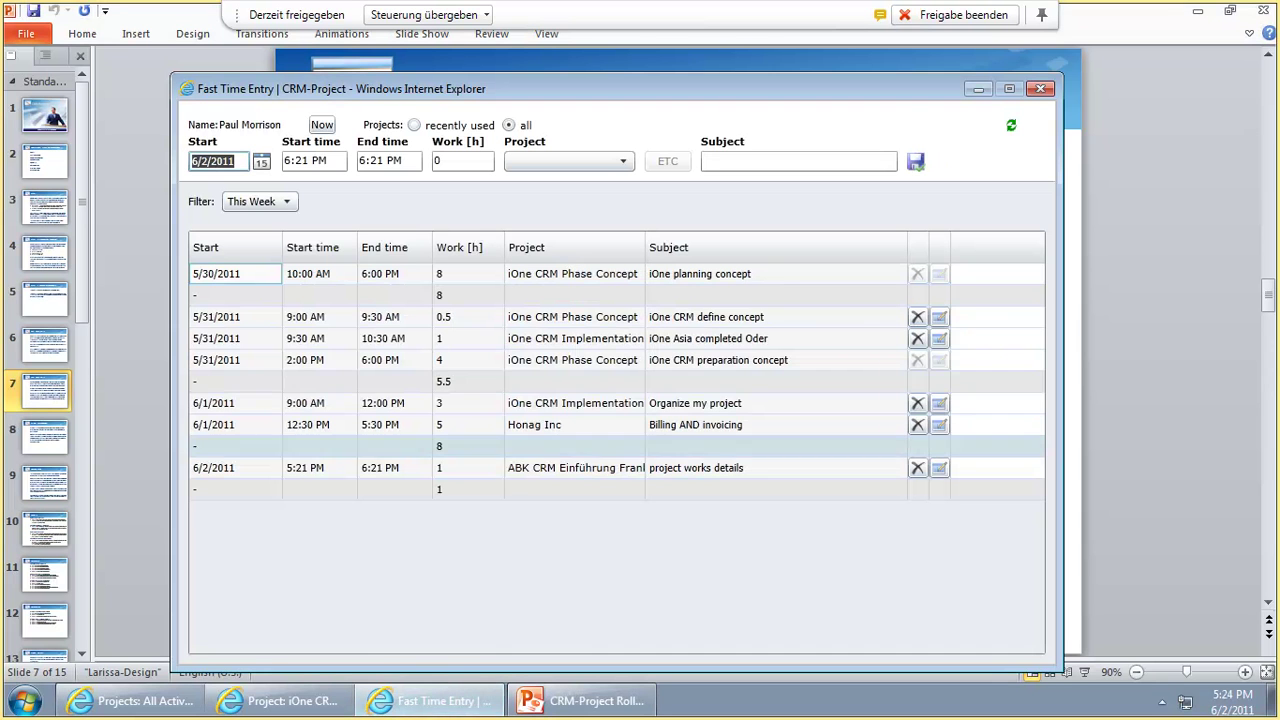
{"action": "left_click", "coordinate": [440, 161]}
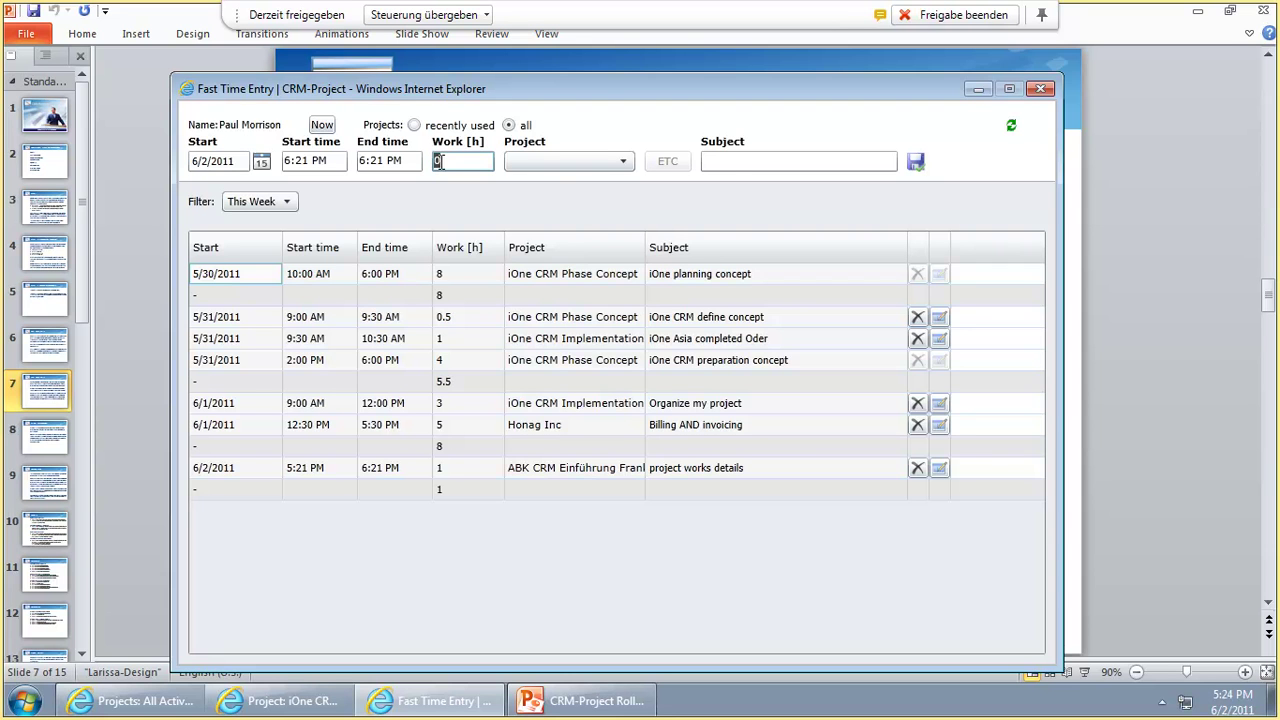
{"action": "type", "text": "2"}
{"action": "left_click", "coordinate": [560, 161]}
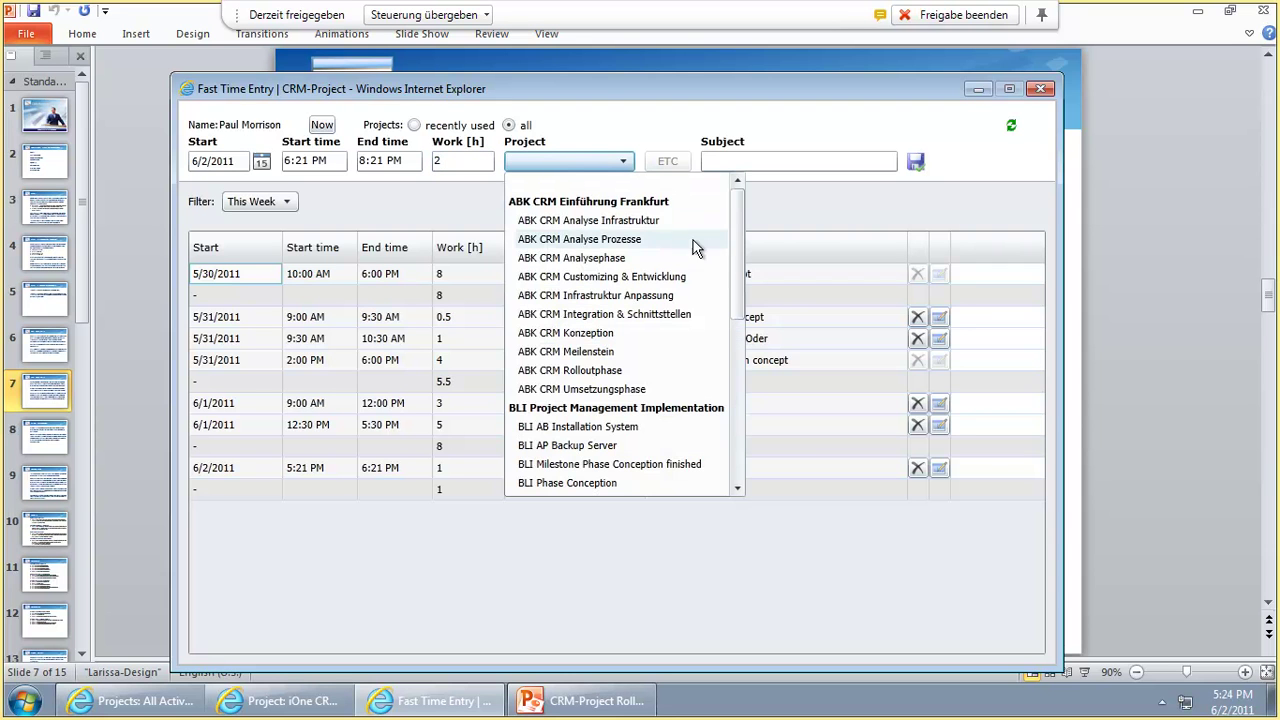
{"action": "left_click_drag", "start_coordinate": [742, 240], "coordinate": [734, 408]}
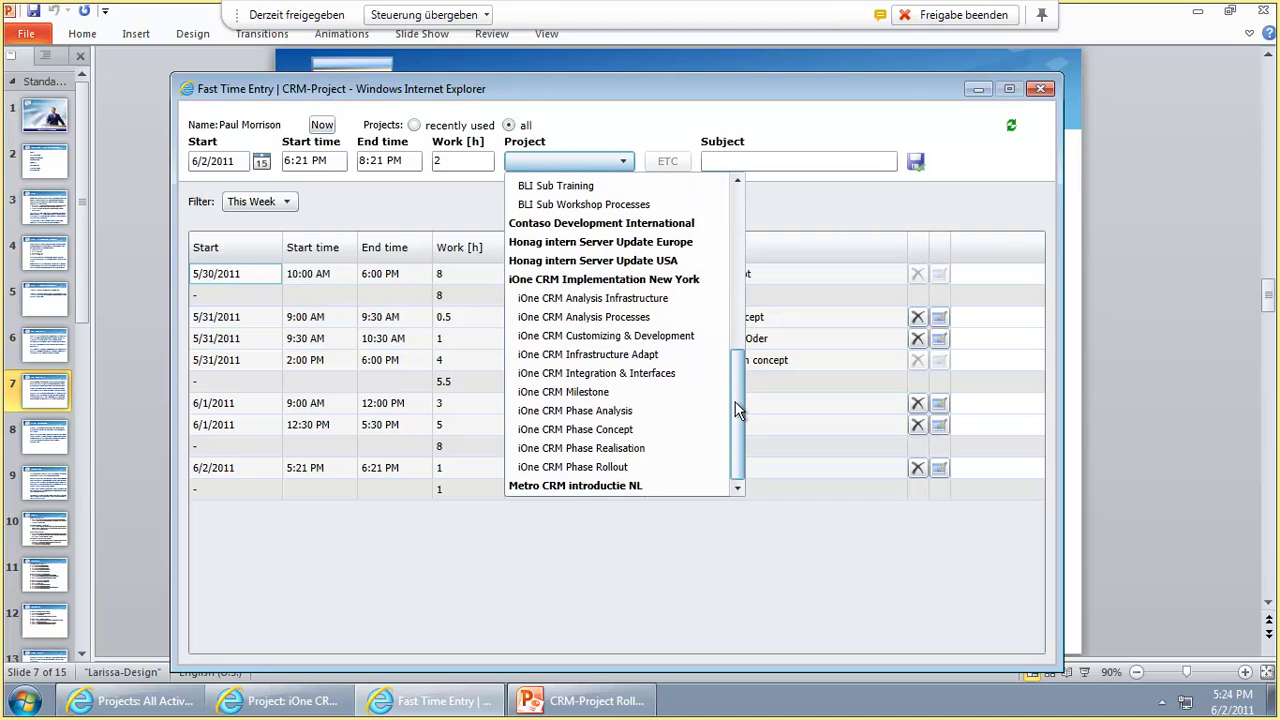
{"action": "left_click", "coordinate": [626, 432]}
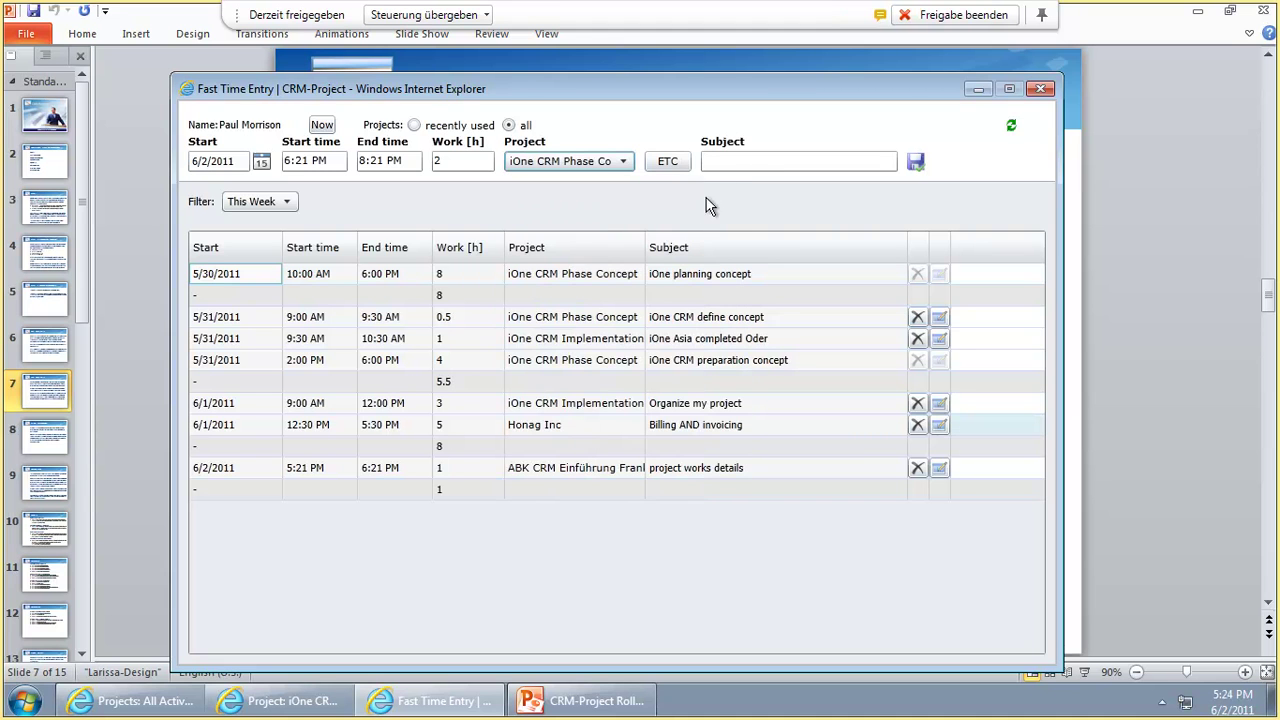
{"action": "left_click", "coordinate": [667, 161]}
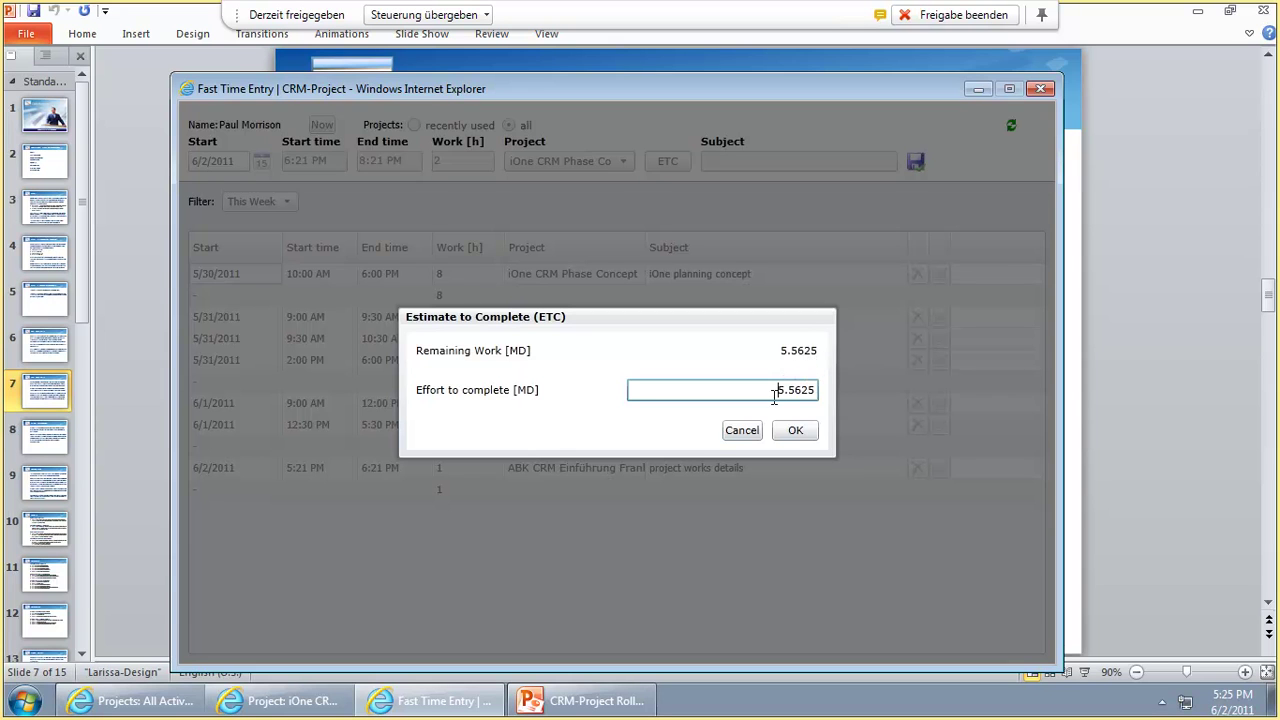
Change Effort to complete to 7.5625 MD with the reason 'more complicated'
{"action": "left_click_drag", "start_coordinate": [773, 390], "coordinate": [786, 390]}
{"action": "type", "text": "7"}
{"action": "left_click", "coordinate": [736, 430]}
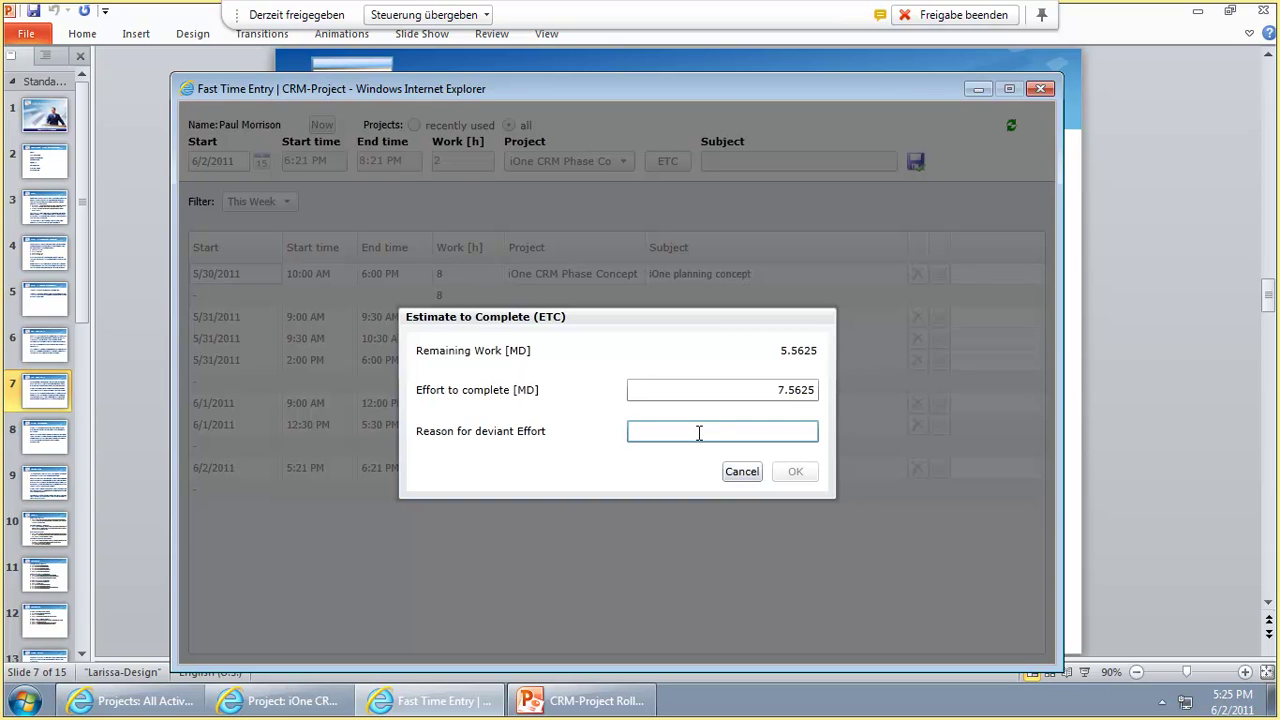
{"action": "type", "text": "more comp"}
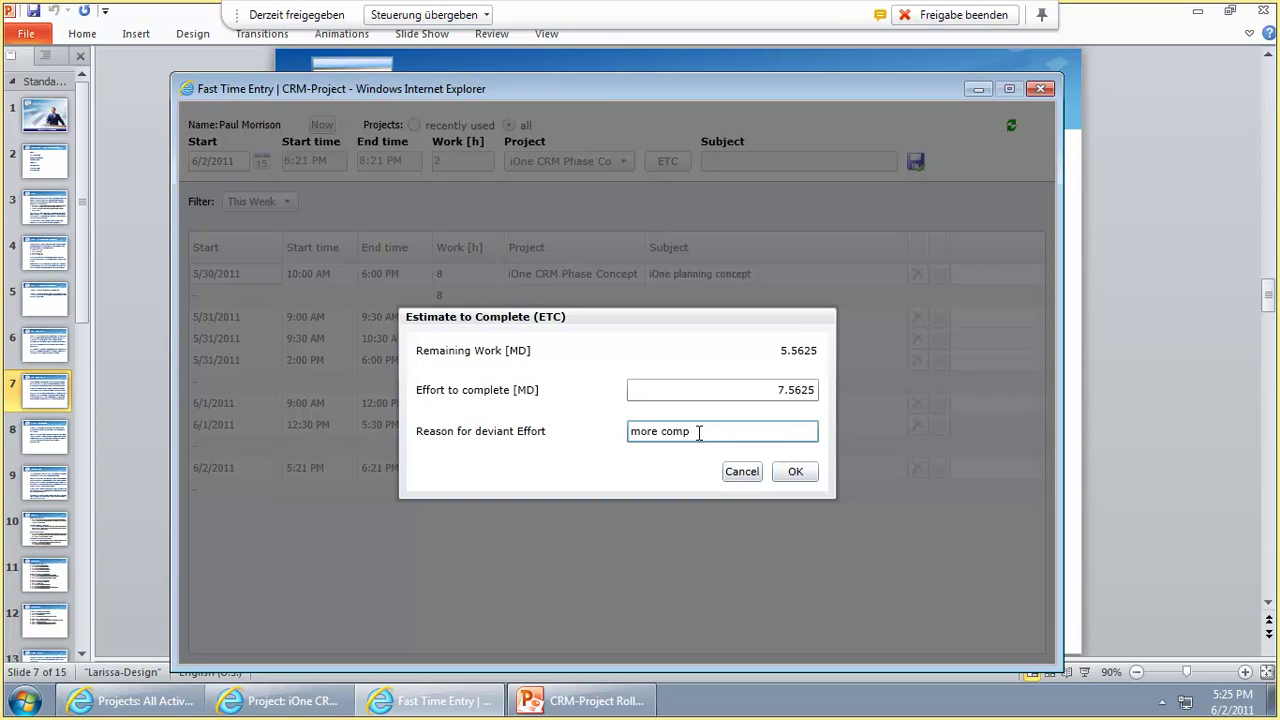
{"action": "type", "text": "licated"}
Confirm the new estimate and save the 2-hour entry with subject 'addtional working'
{"action": "left_click", "coordinate": [797, 472]}
{"action": "left_click", "coordinate": [740, 161]}
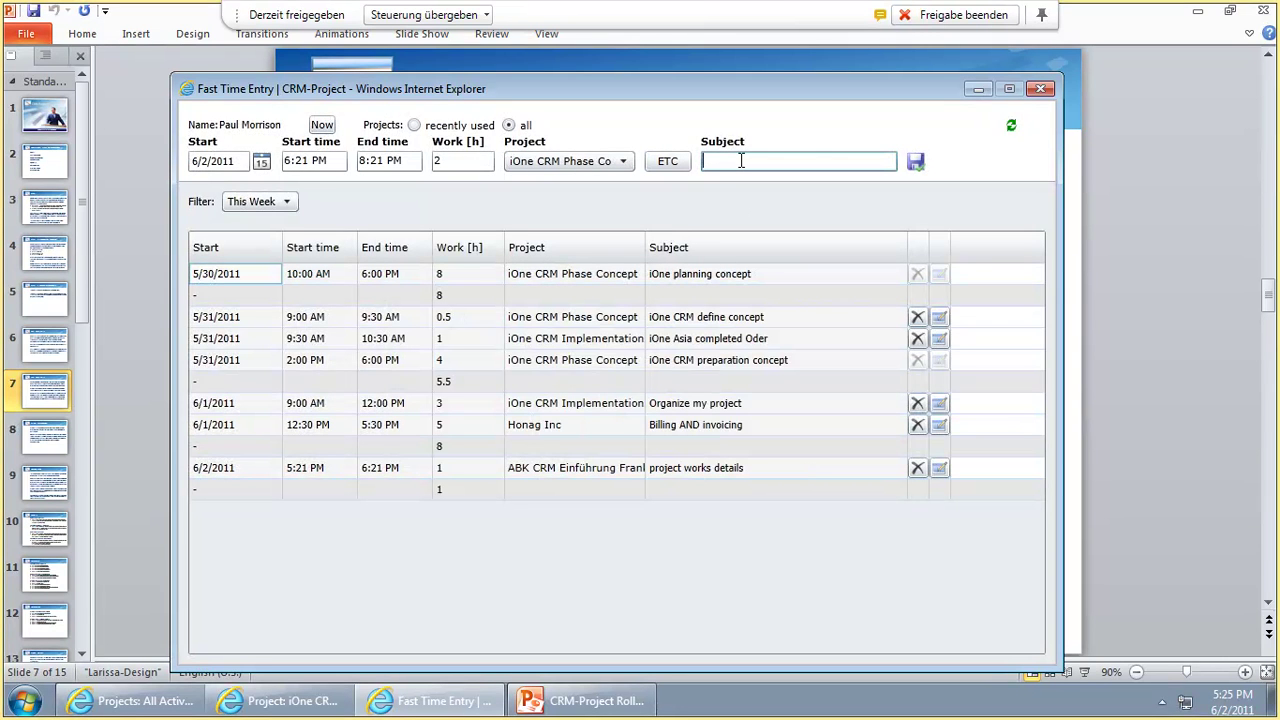
{"action": "type", "text": "P"}
{"action": "type", "text": "ddtional w"}
{"action": "type", "text": "orking"}
{"action": "left_click", "coordinate": [913, 163]}
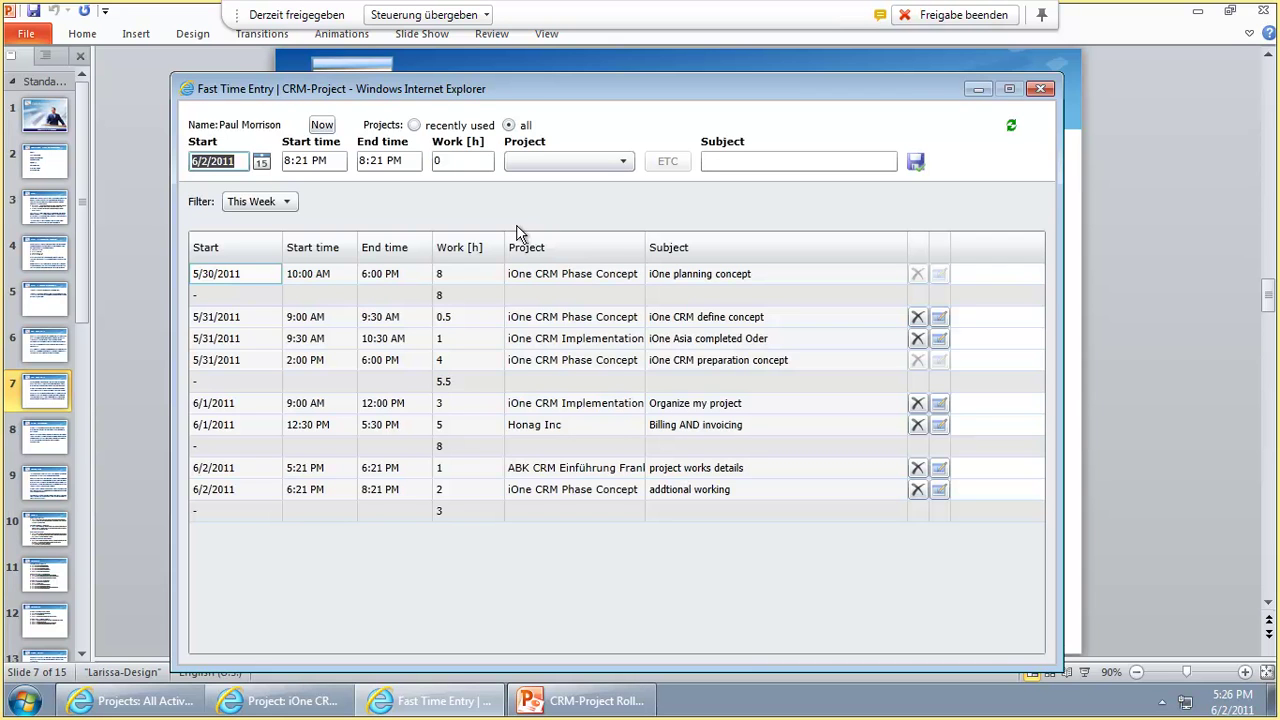
Create a new task activity with the subject 'Projcet task'
{"action": "left_click", "coordinate": [180, 701]}
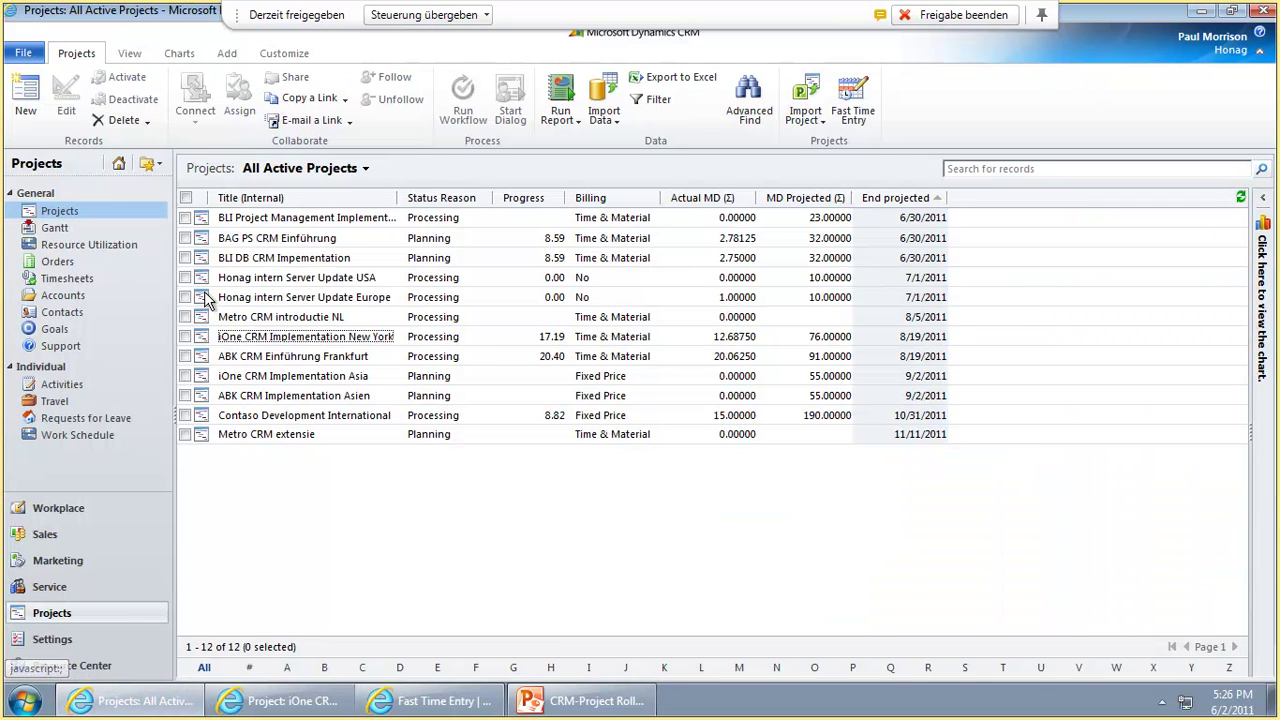
{"action": "left_click", "coordinate": [25, 56]}
{"action": "mouse_move", "coordinate": [50, 77]}
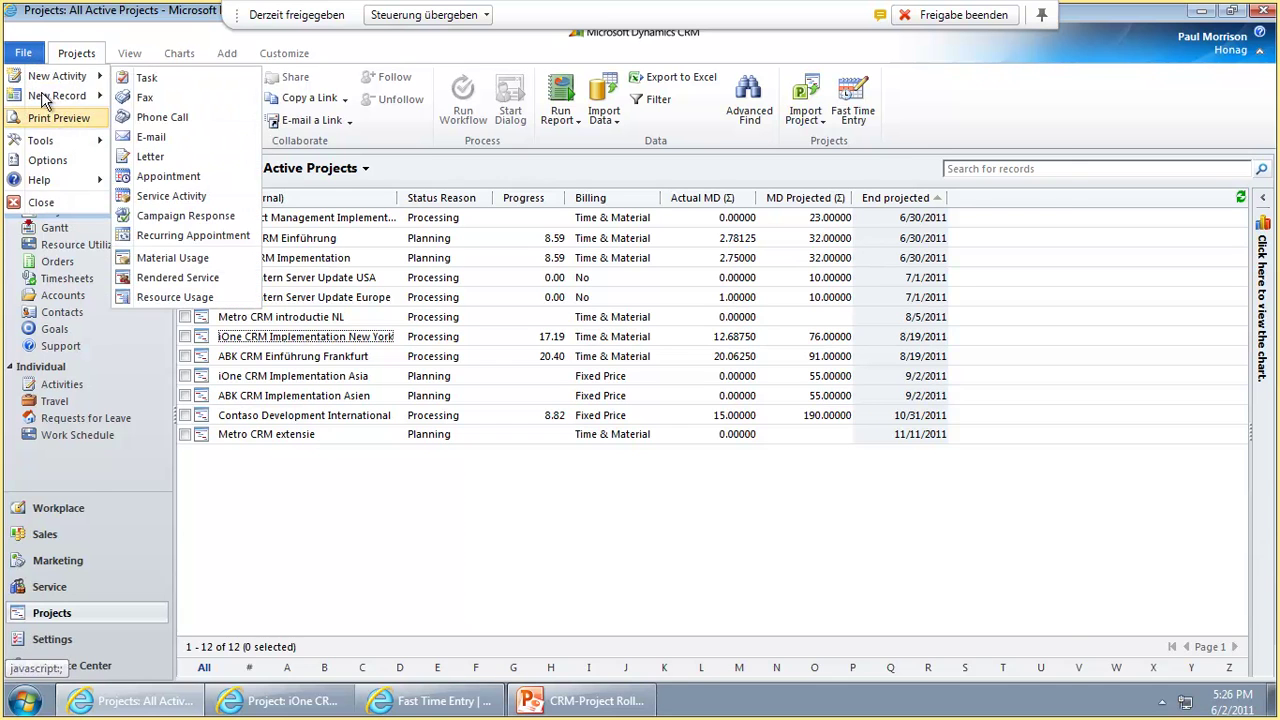
{"action": "left_click", "coordinate": [145, 77]}
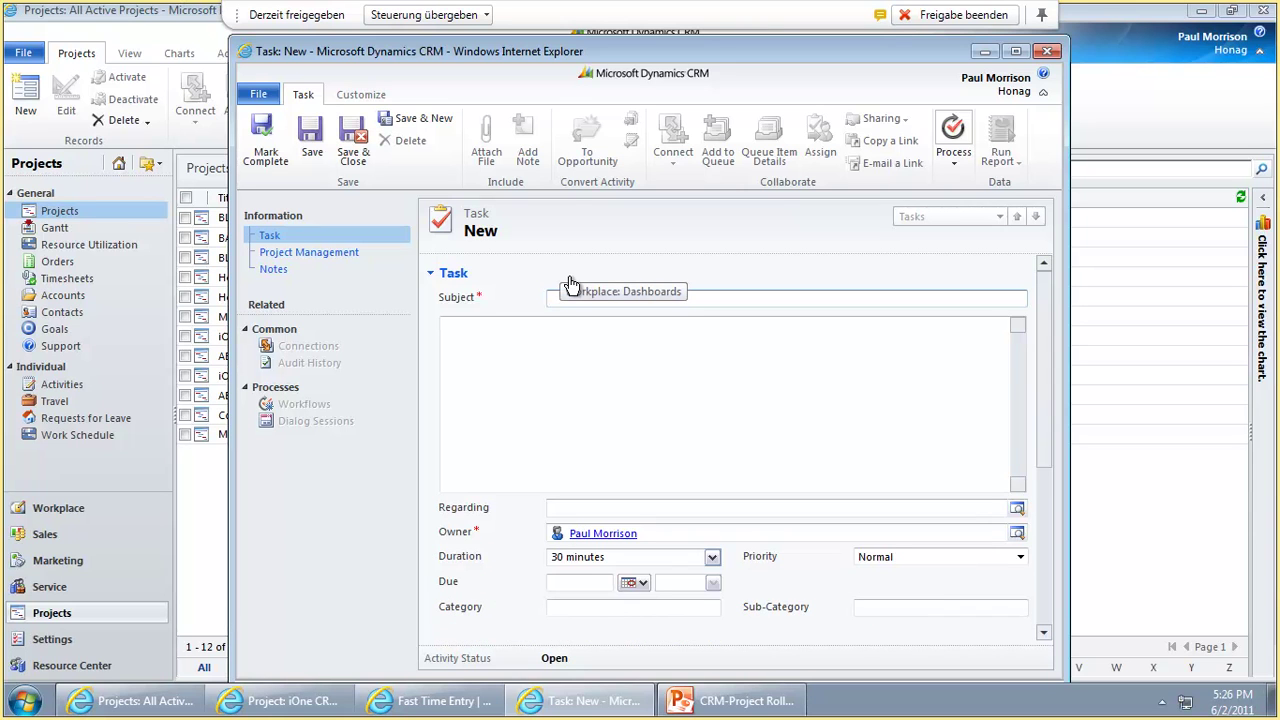
{"action": "type", "text": "Proj"}
{"action": "type", "text": "jct task"}
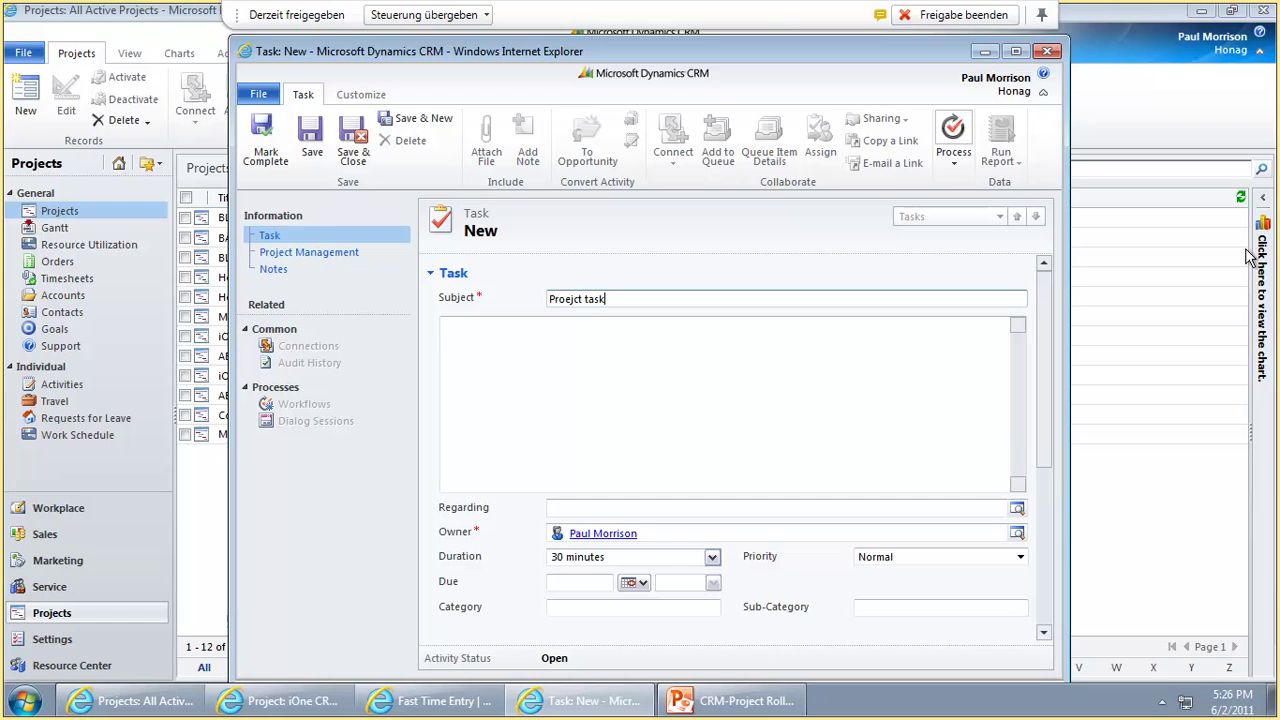
Set the task's Regarding field to iOne CRM Phase Concept
{"action": "key", "text": "Tab"}
{"action": "key", "text": "Tab"}
{"action": "type", "text": "ione crm"}
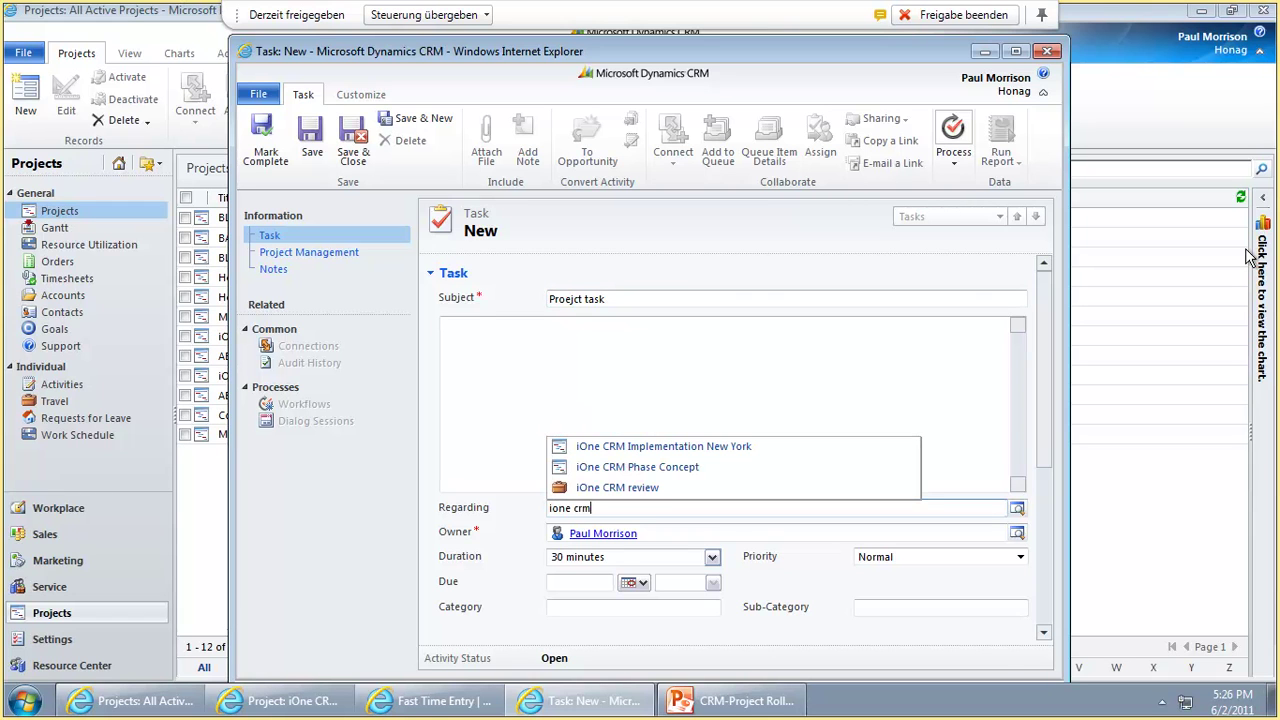
{"action": "key", "text": "Up"}
{"action": "key", "text": "Up"}
{"action": "key", "text": "Tab"}
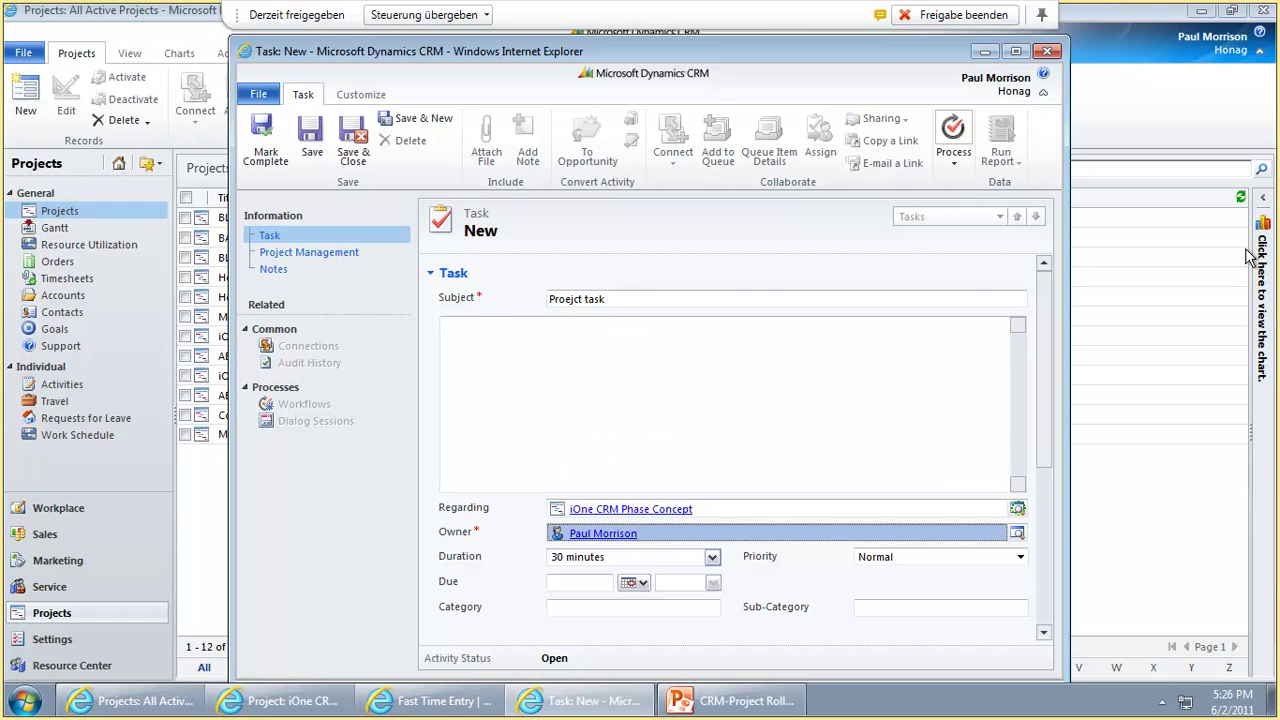
Set the task's duration to 2 hours and due date to 6/2/2011
{"action": "left_click", "coordinate": [712, 557]}
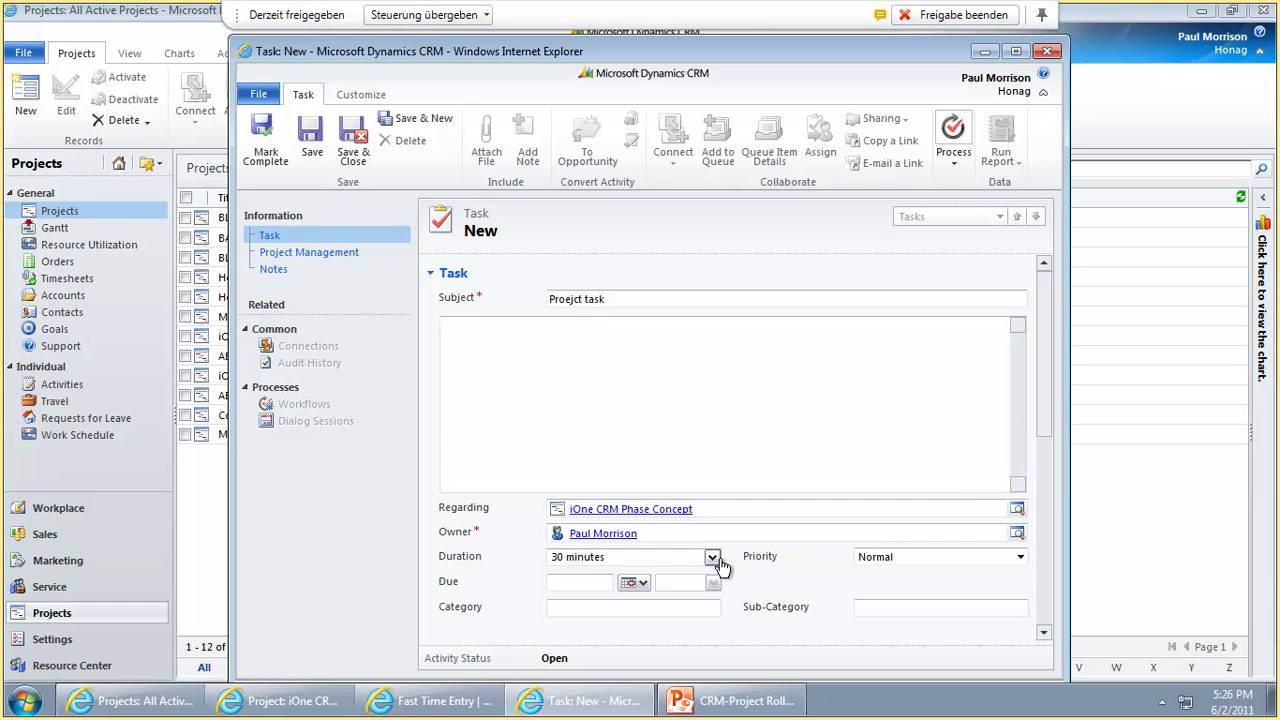
{"action": "left_click", "coordinate": [652, 635]}
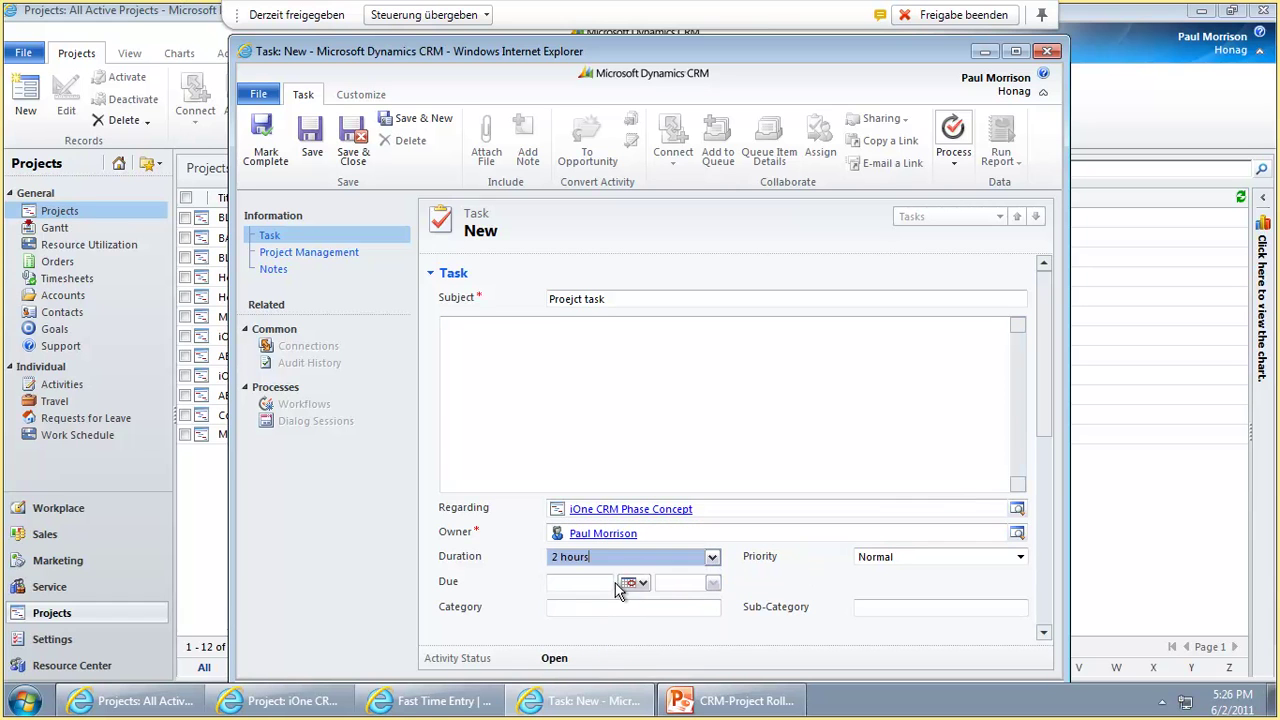
{"action": "left_click", "coordinate": [632, 582]}
{"action": "left_click", "coordinate": [706, 634]}
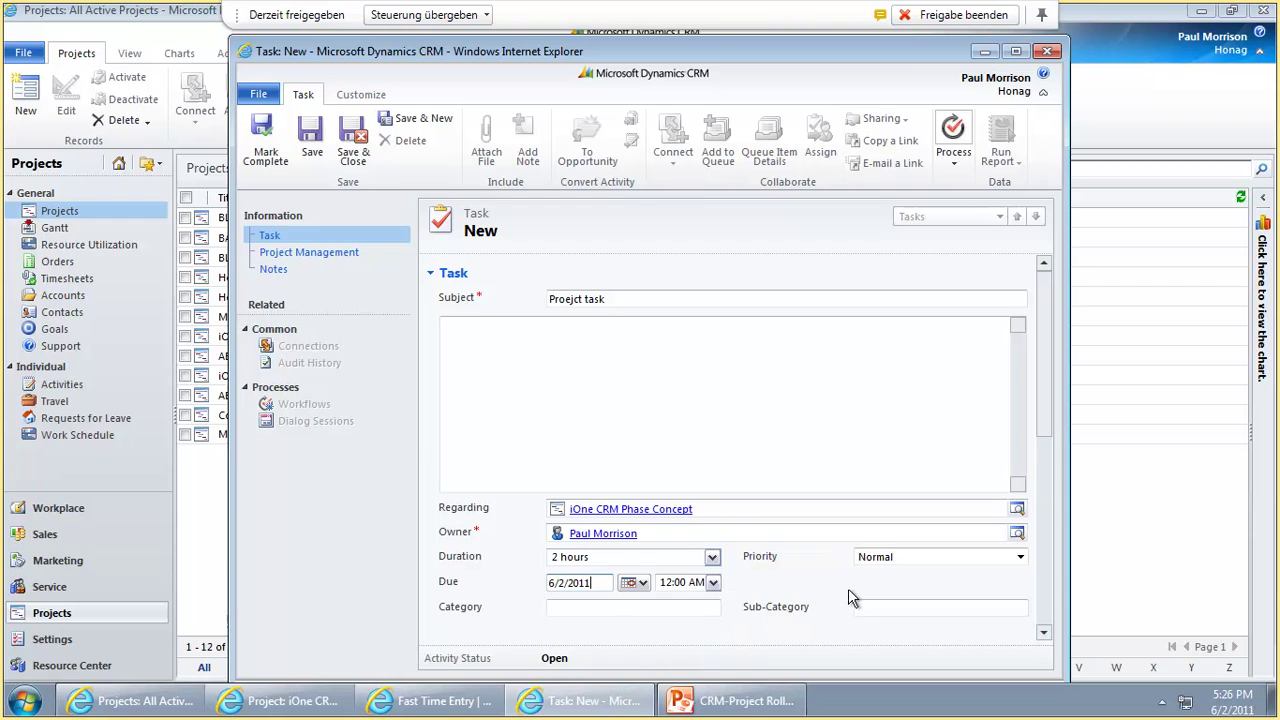
Reposition and widen the task window to check its Effort to Complete of 7.31250 MD
{"action": "left_click_drag", "start_coordinate": [923, 57], "coordinate": [855, 25]}
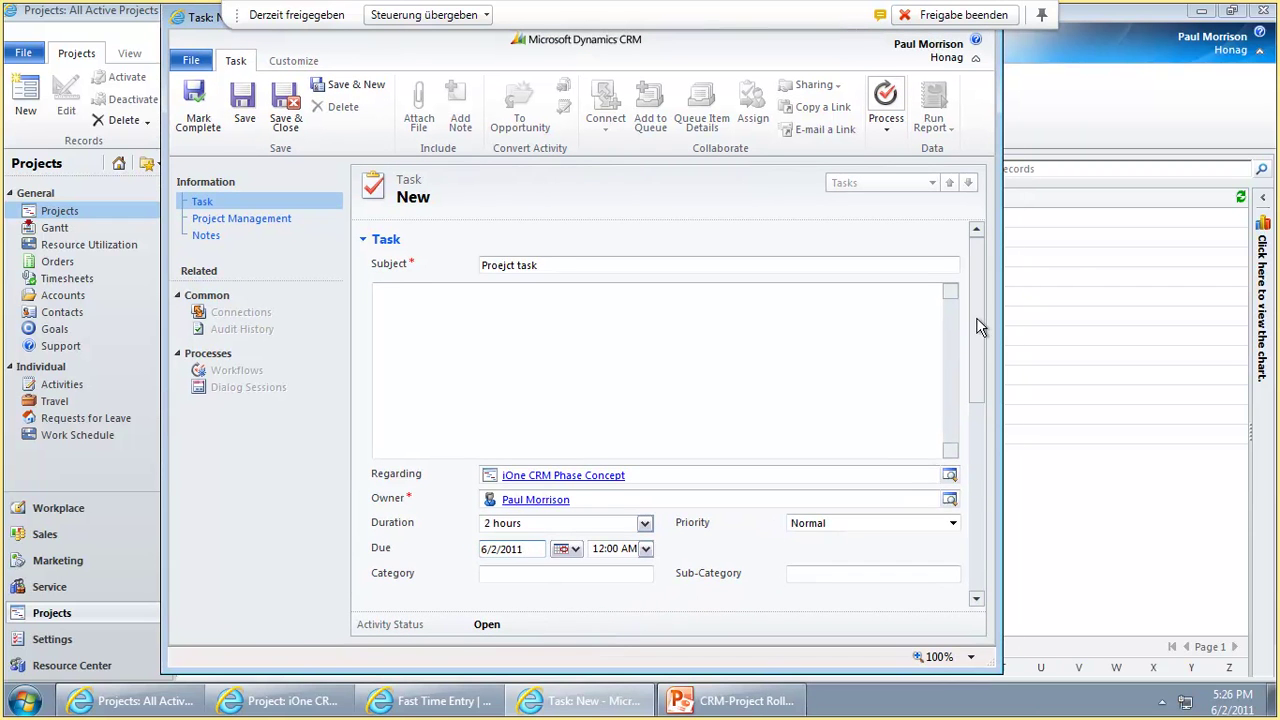
{"action": "left_click_drag", "start_coordinate": [978, 320], "coordinate": [998, 484]}
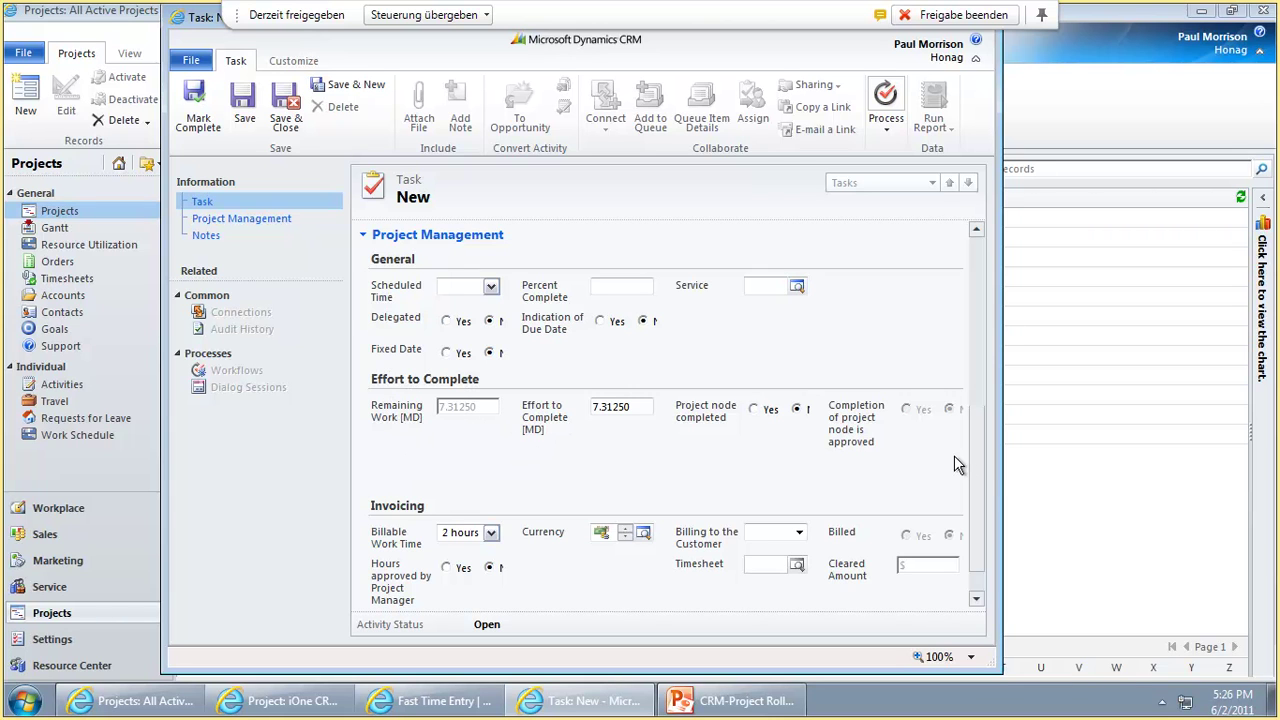
{"action": "mouse_move", "coordinate": [978, 462]}
{"action": "left_mouse_down"}
{"action": "mouse_move", "coordinate": [978, 355]}
{"action": "mouse_move", "coordinate": [980, 465]}
{"action": "left_mouse_up"}
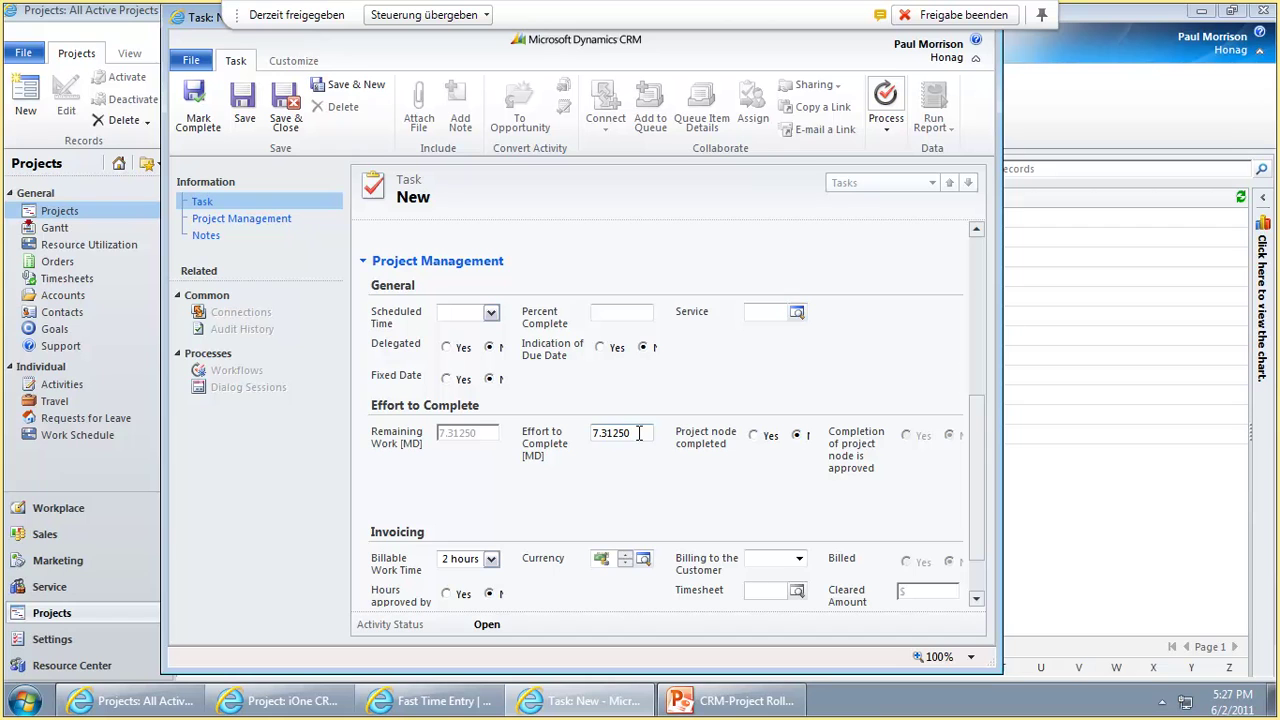
{"action": "left_click_drag", "start_coordinate": [639, 433], "coordinate": [590, 433]}
{"action": "left_click_drag", "start_coordinate": [1000, 442], "coordinate": [1178, 442]}
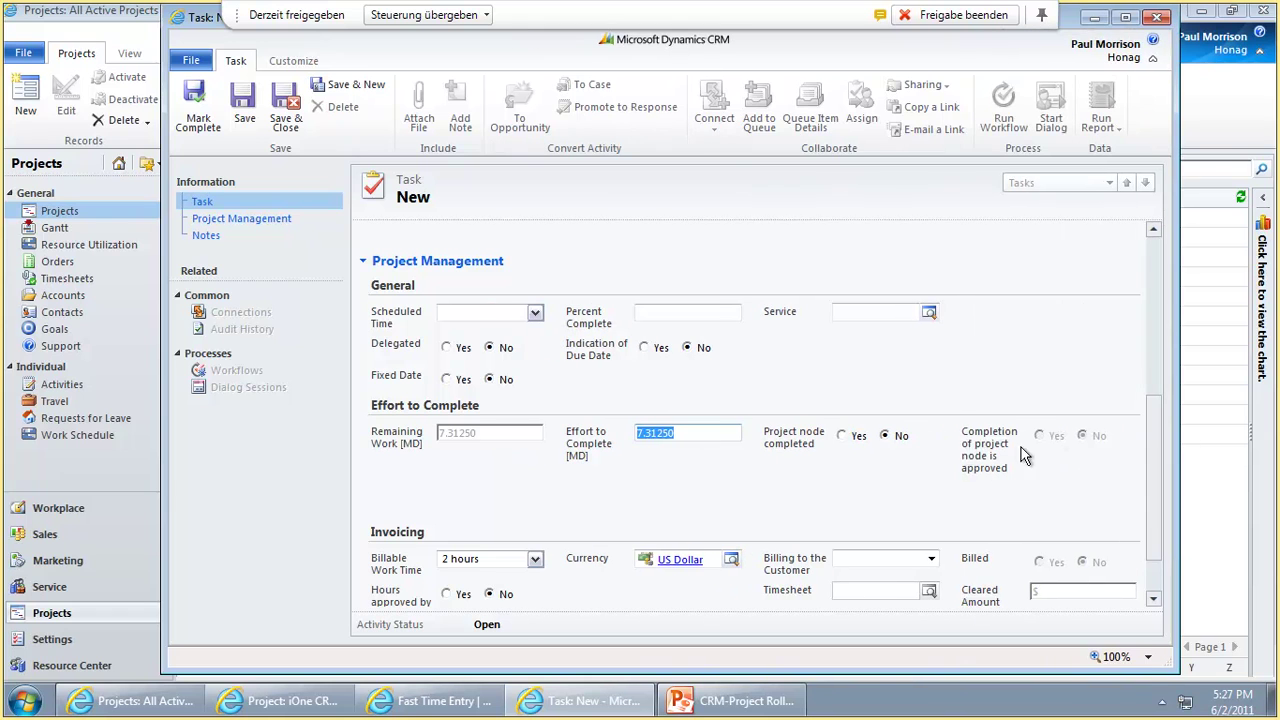
Attempt to complete the project node, dismiss the save-first warning, and save the task
{"action": "left_click", "coordinate": [843, 437]}
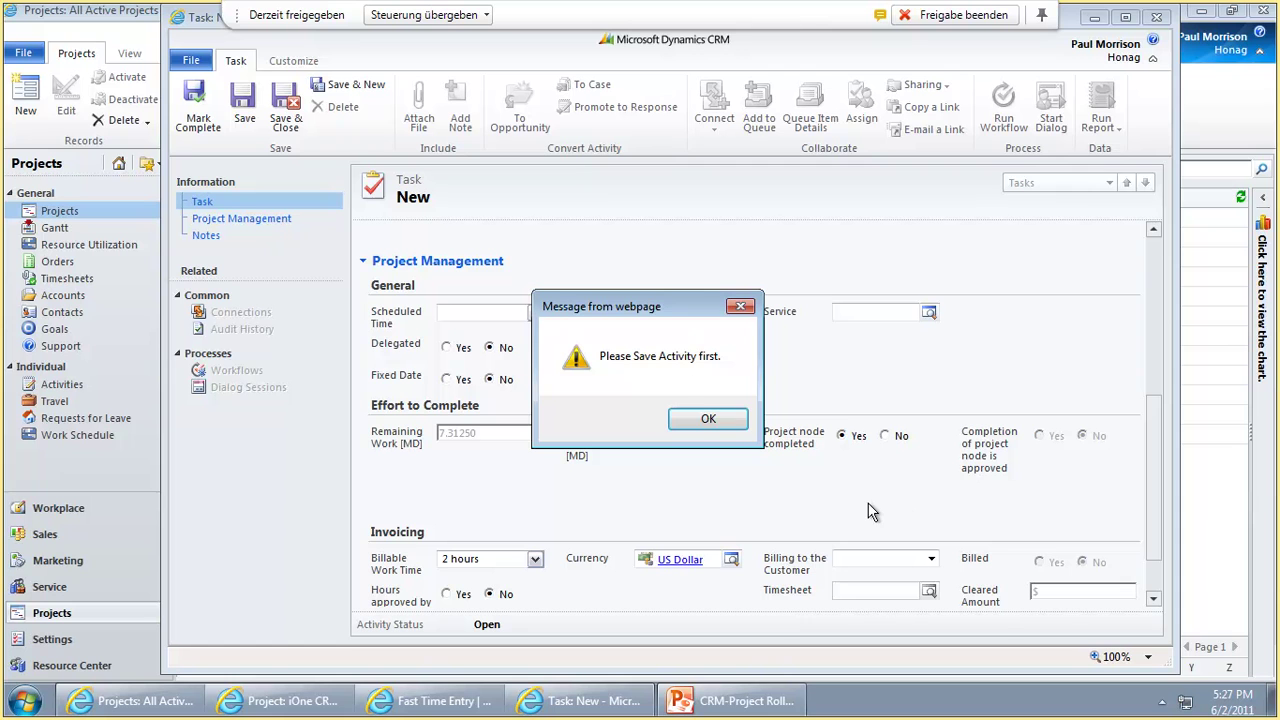
{"action": "left_click", "coordinate": [708, 420]}
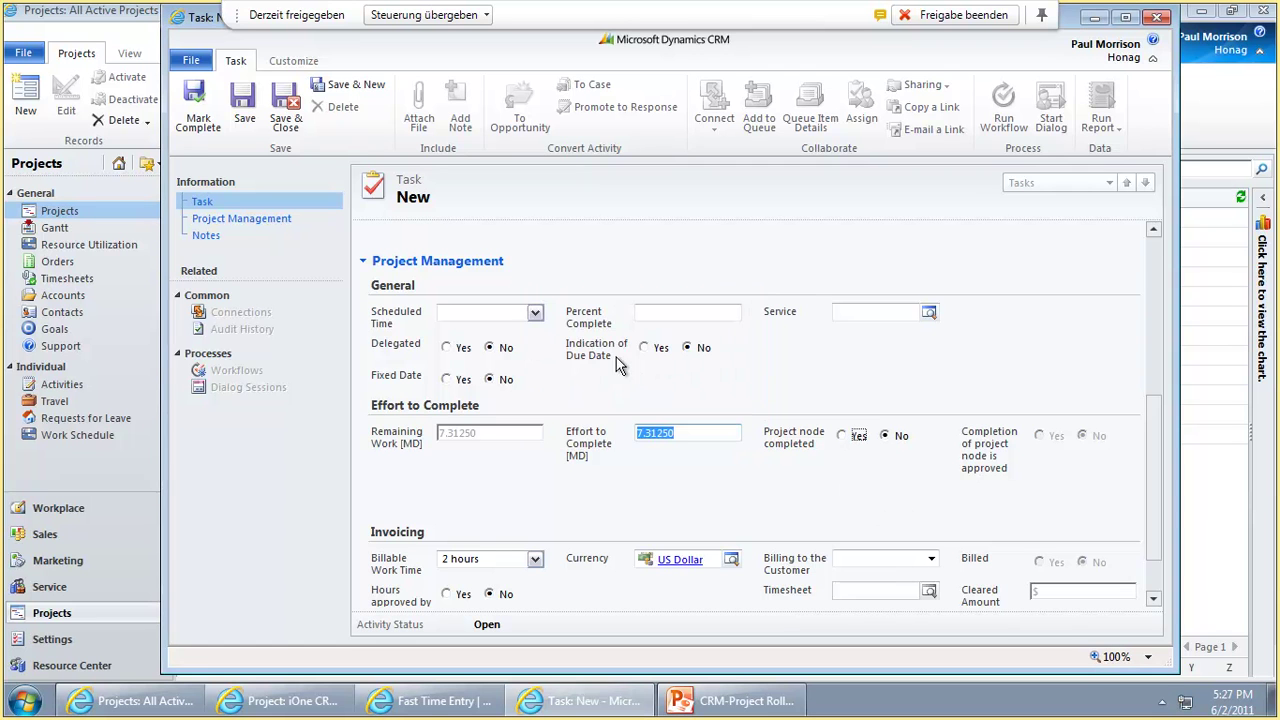
{"action": "left_click", "coordinate": [243, 108]}
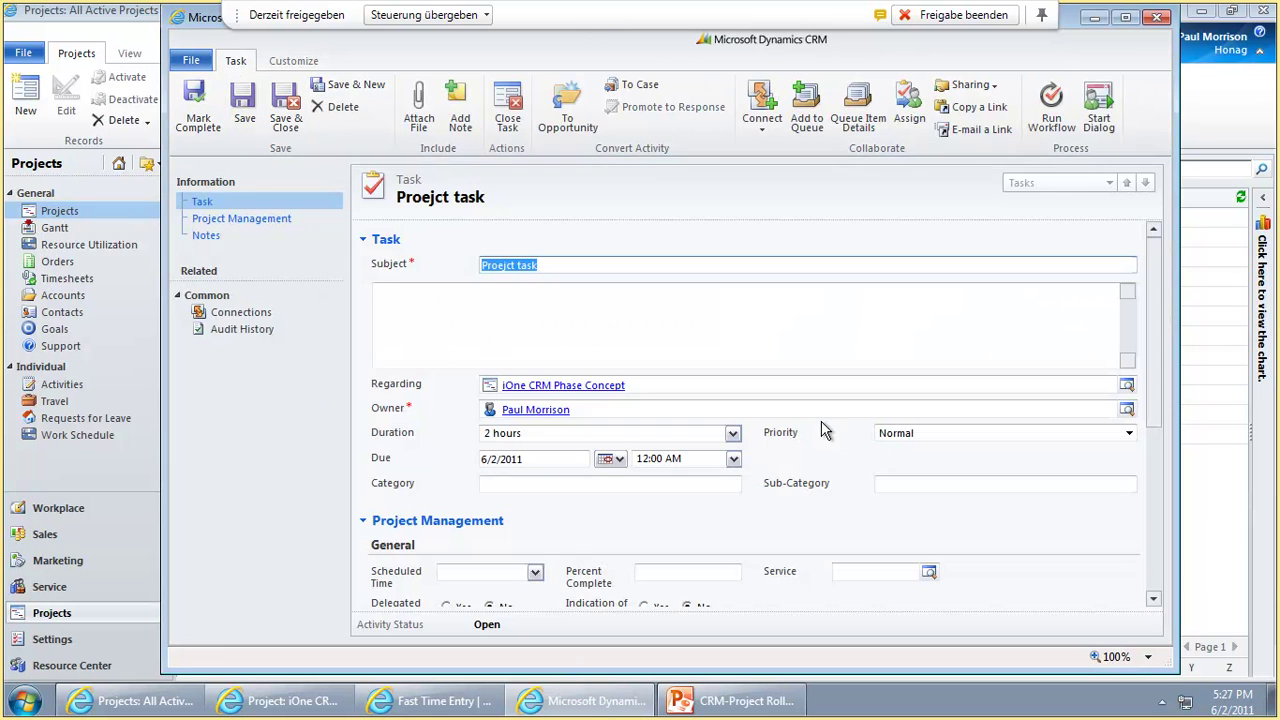
Retry completing the project node, dismiss the open-activities alert, then save and close
{"action": "left_click", "coordinate": [248, 219]}
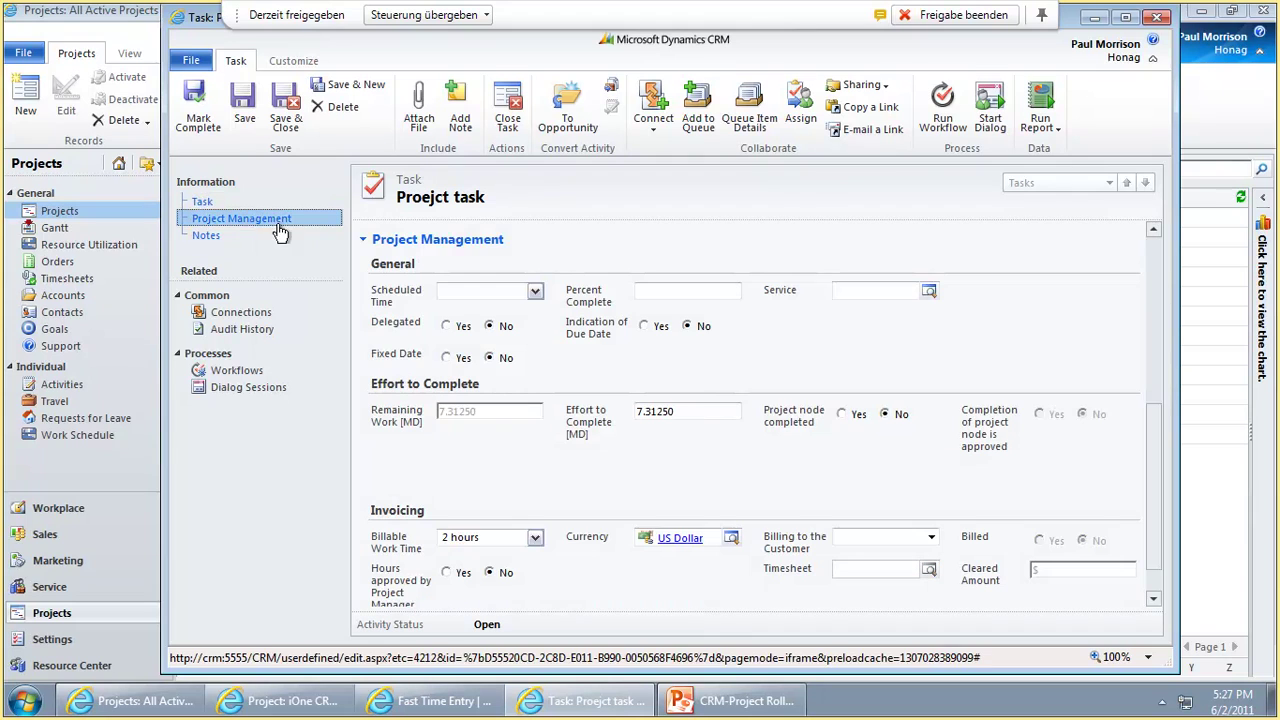
{"action": "left_click", "coordinate": [845, 420]}
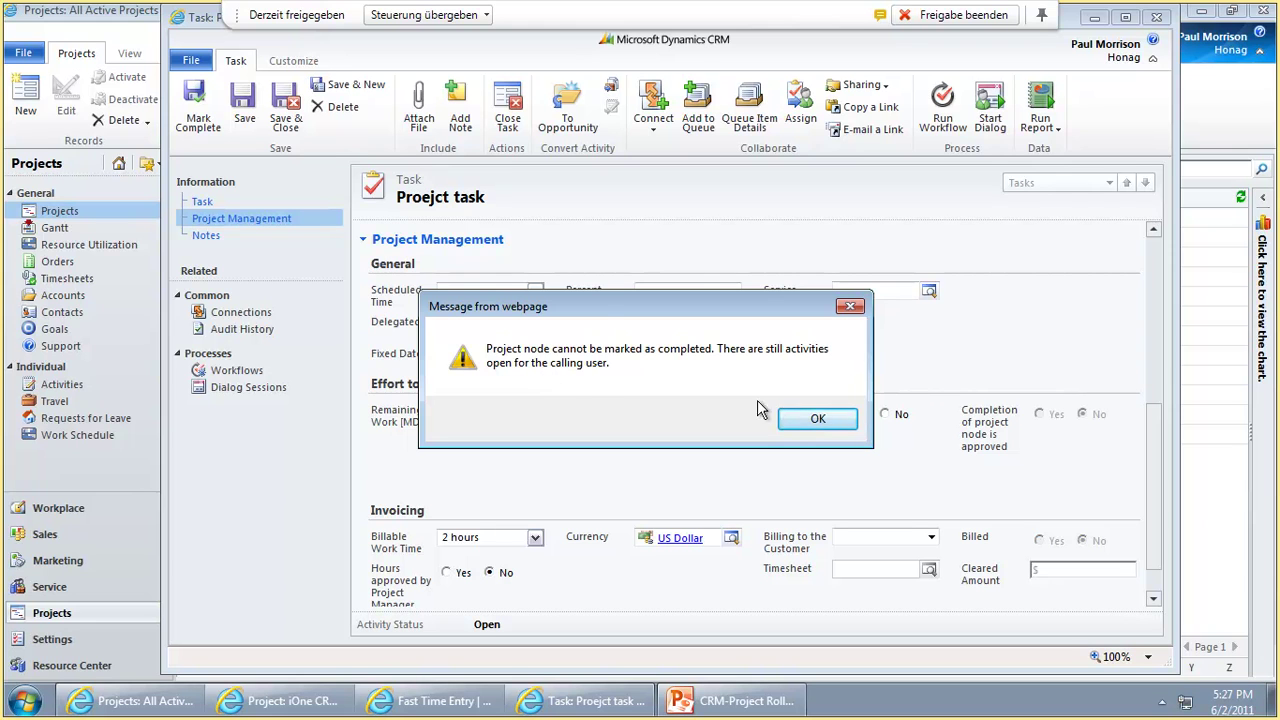
{"action": "left_click", "coordinate": [812, 420]}
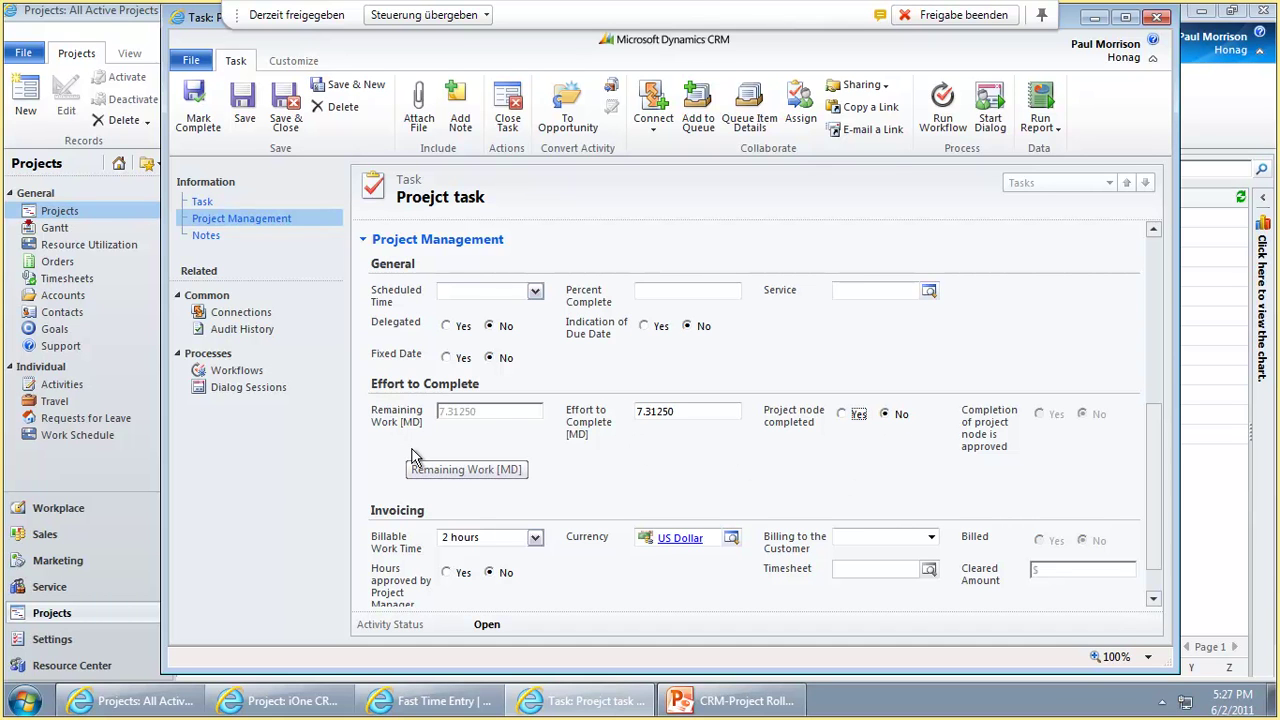
{"action": "left_click", "coordinate": [280, 117]}
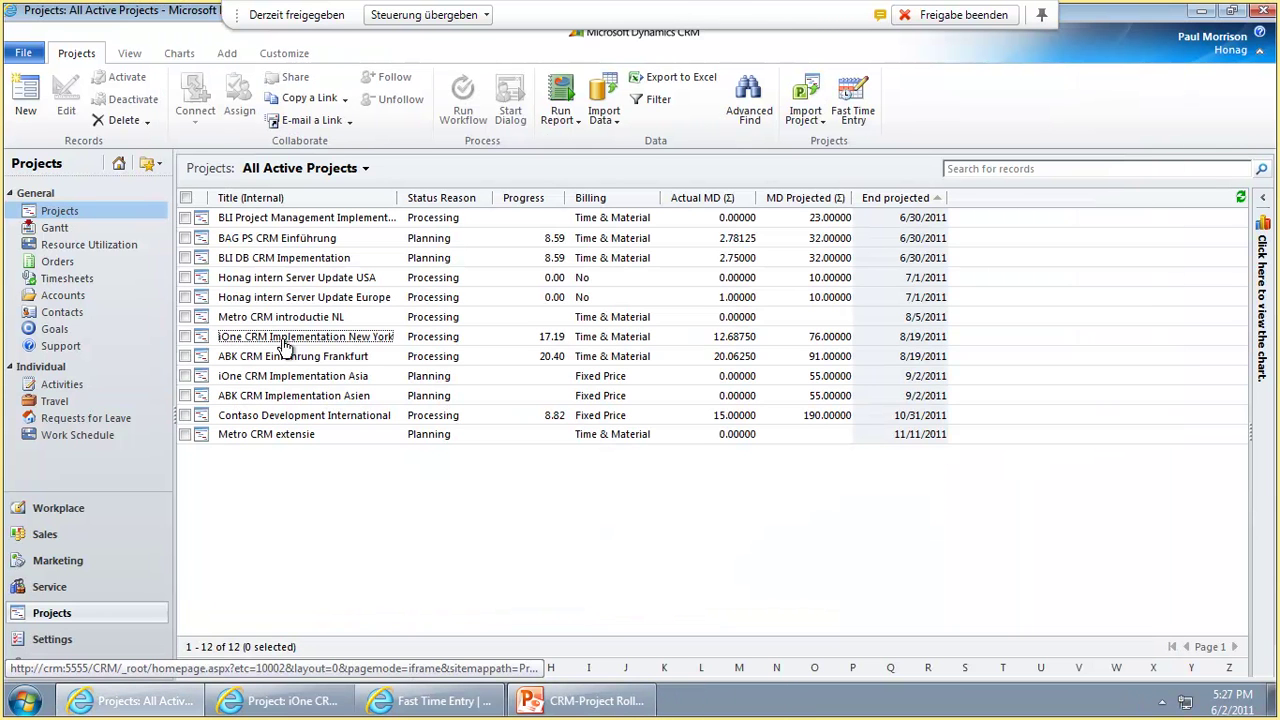
Inspect the iOne CRM Implementation New York planning table, with flagged Phase Concept, then minimize it
{"action": "double_click", "coordinate": [285, 340]}
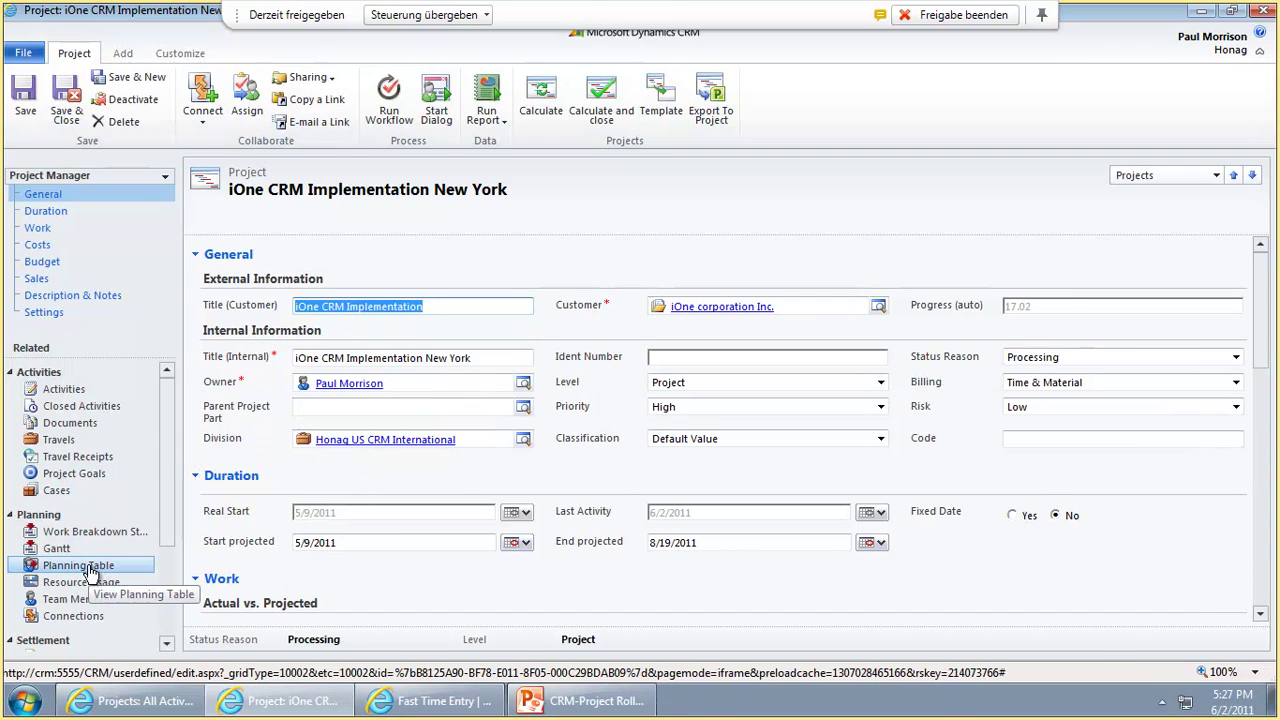
{"action": "left_click", "coordinate": [90, 568]}
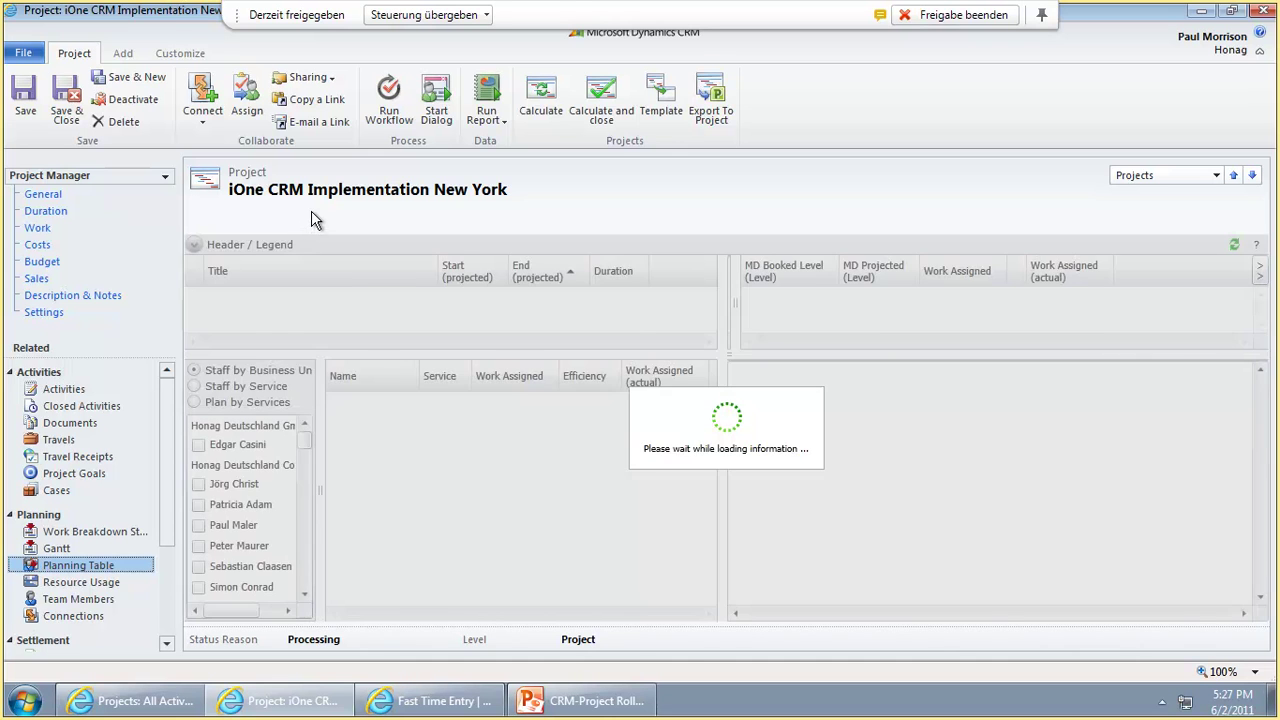
{"action": "left_click_drag", "start_coordinate": [486, 358], "coordinate": [481, 484]}
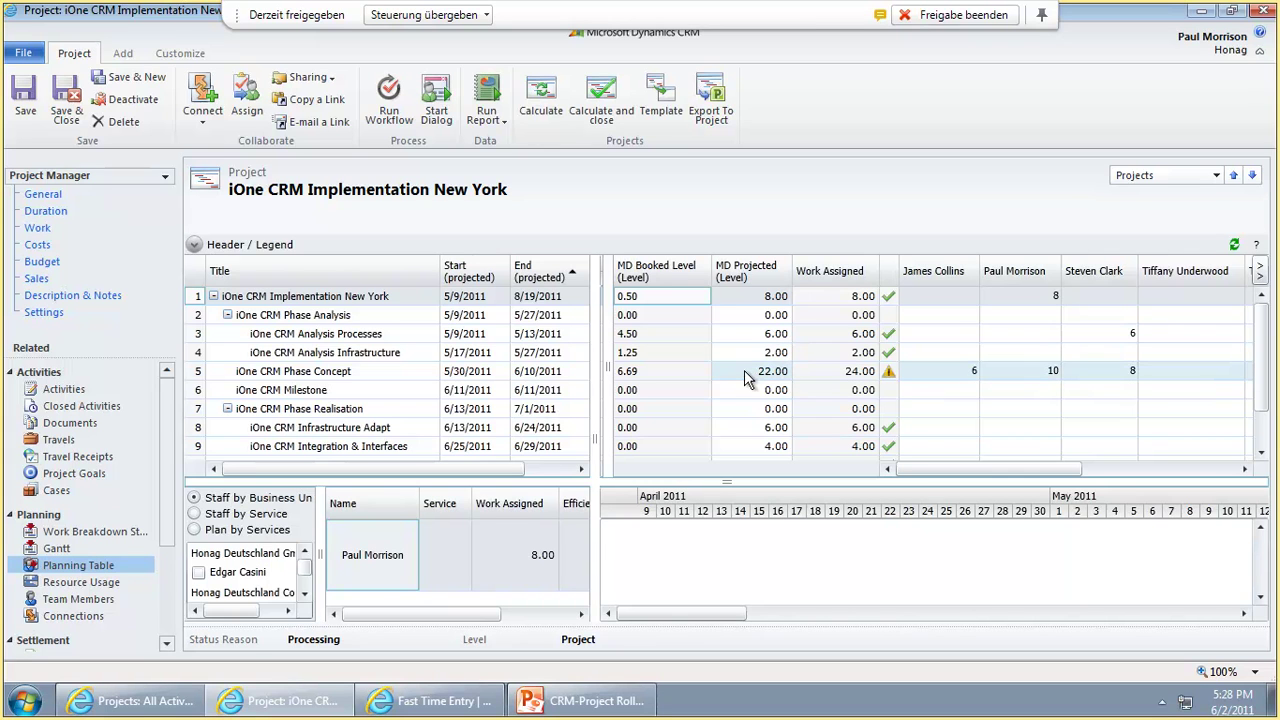
{"action": "left_click", "coordinate": [1201, 12]}
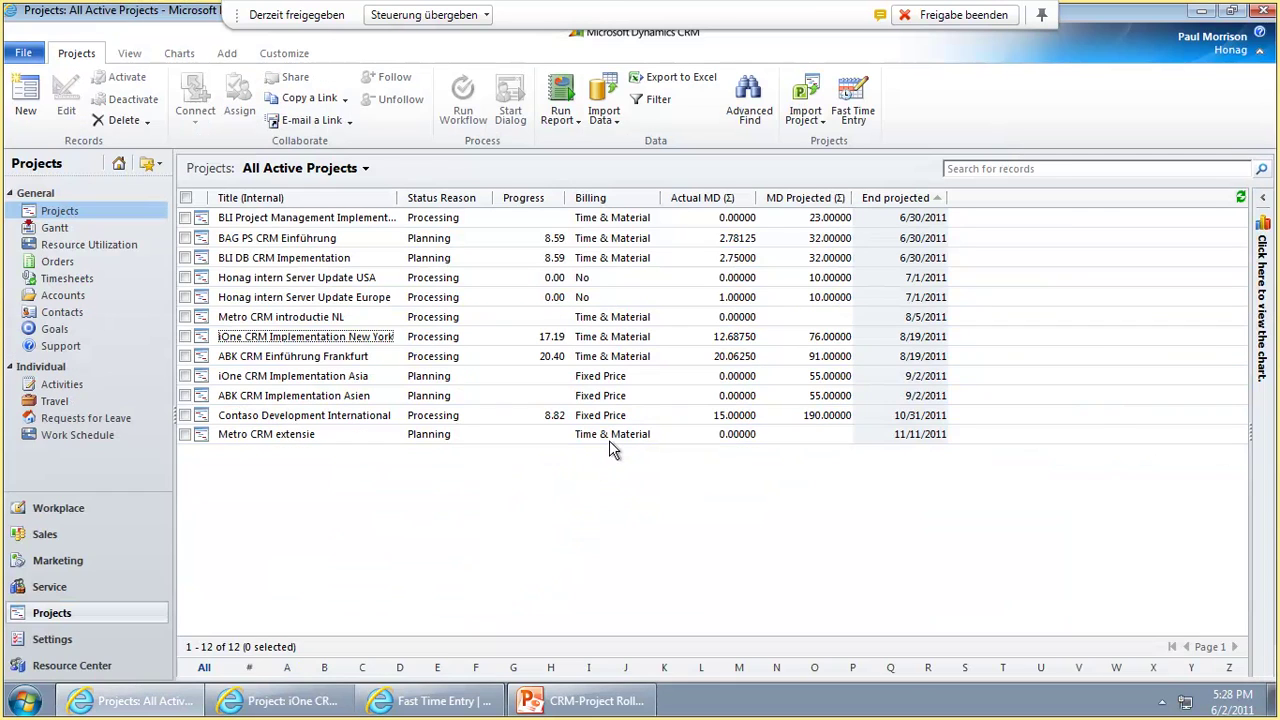
In PowerPoint, glance at slide 8 'Order Management', then settle on slide 7 'Fast Time Entry'
{"action": "left_click", "coordinate": [566, 707]}
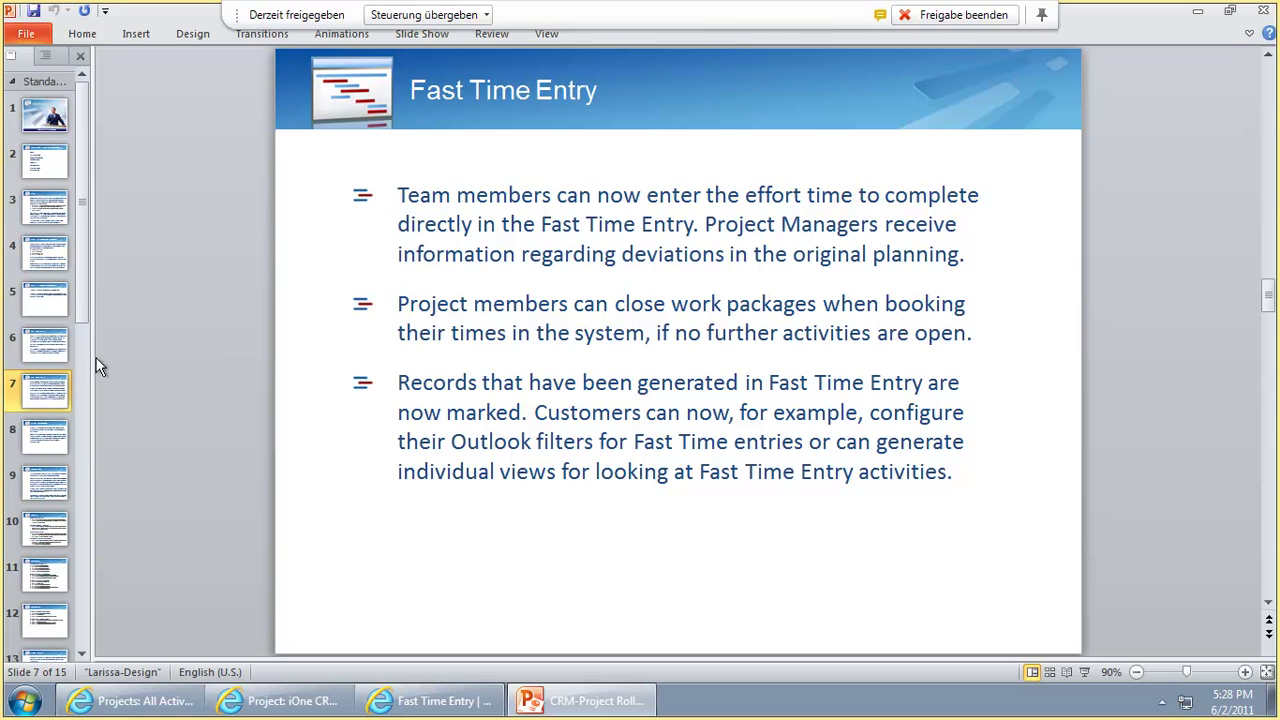
{"action": "left_click", "coordinate": [47, 440]}
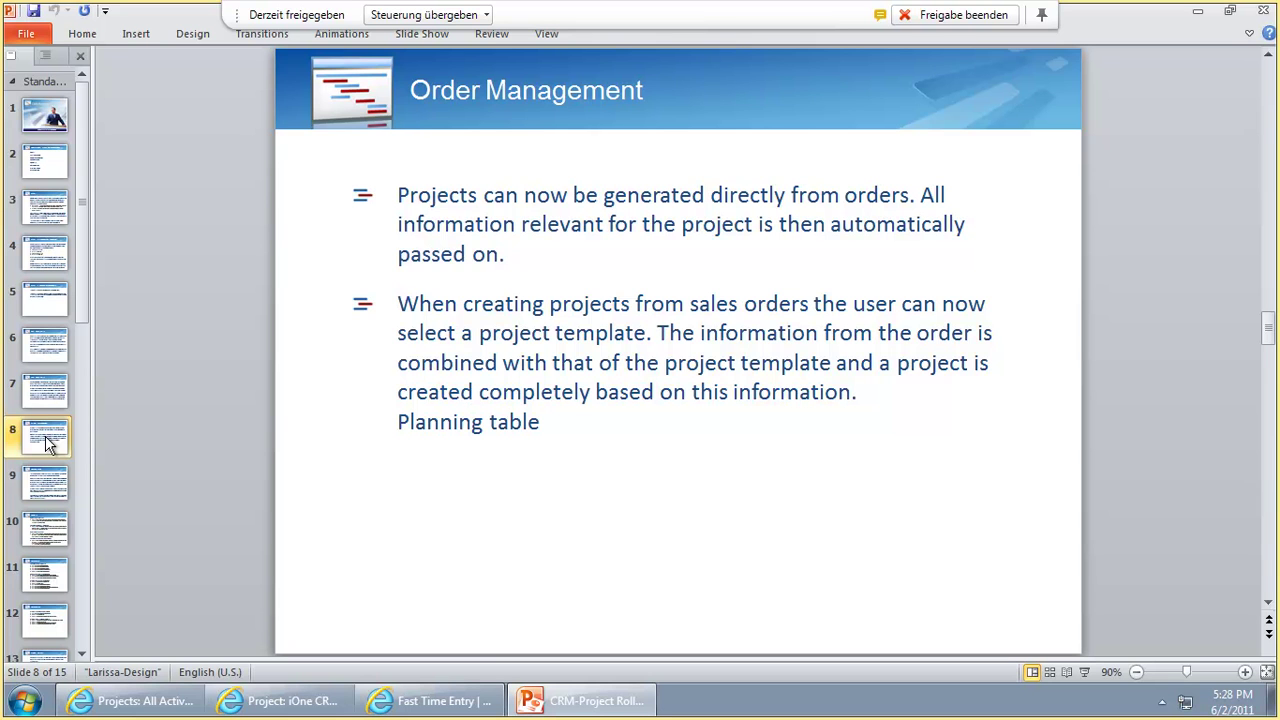
{"action": "left_click", "coordinate": [42, 397]}
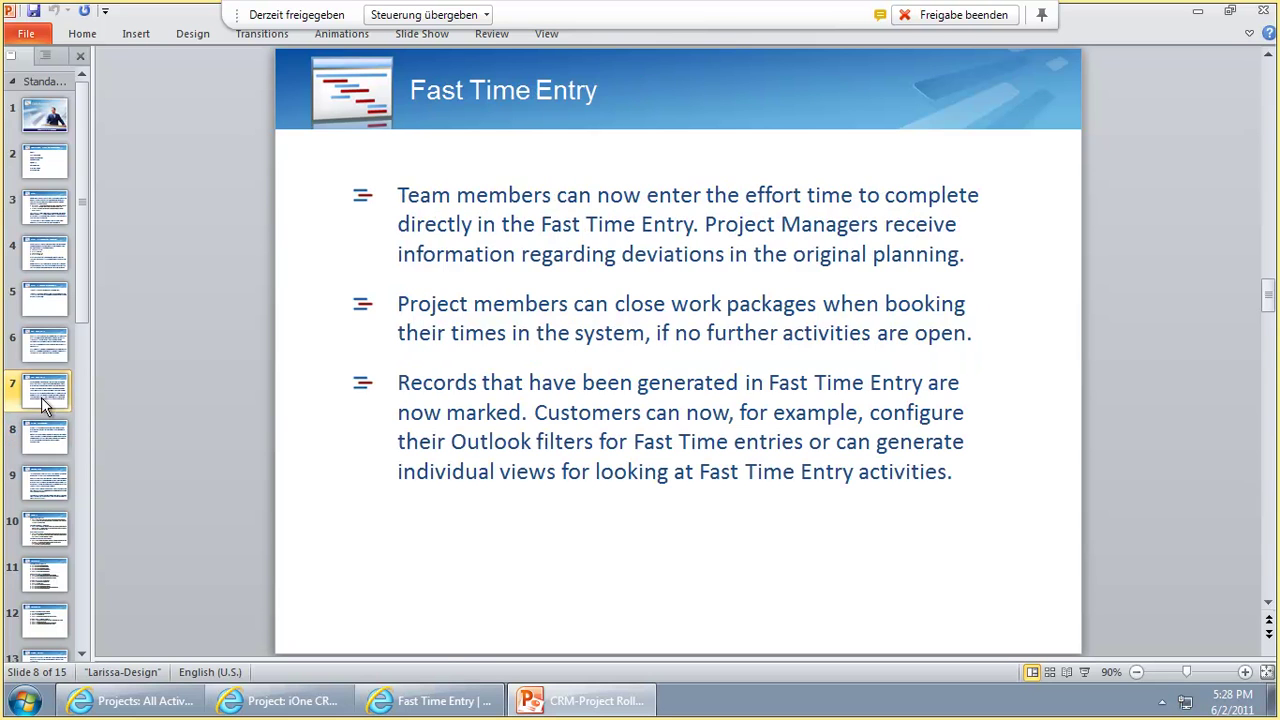
Return to the Fast Time Entry window showing this week's entries, including the 2-hour one
{"action": "mouse_move", "coordinate": [450, 706]}
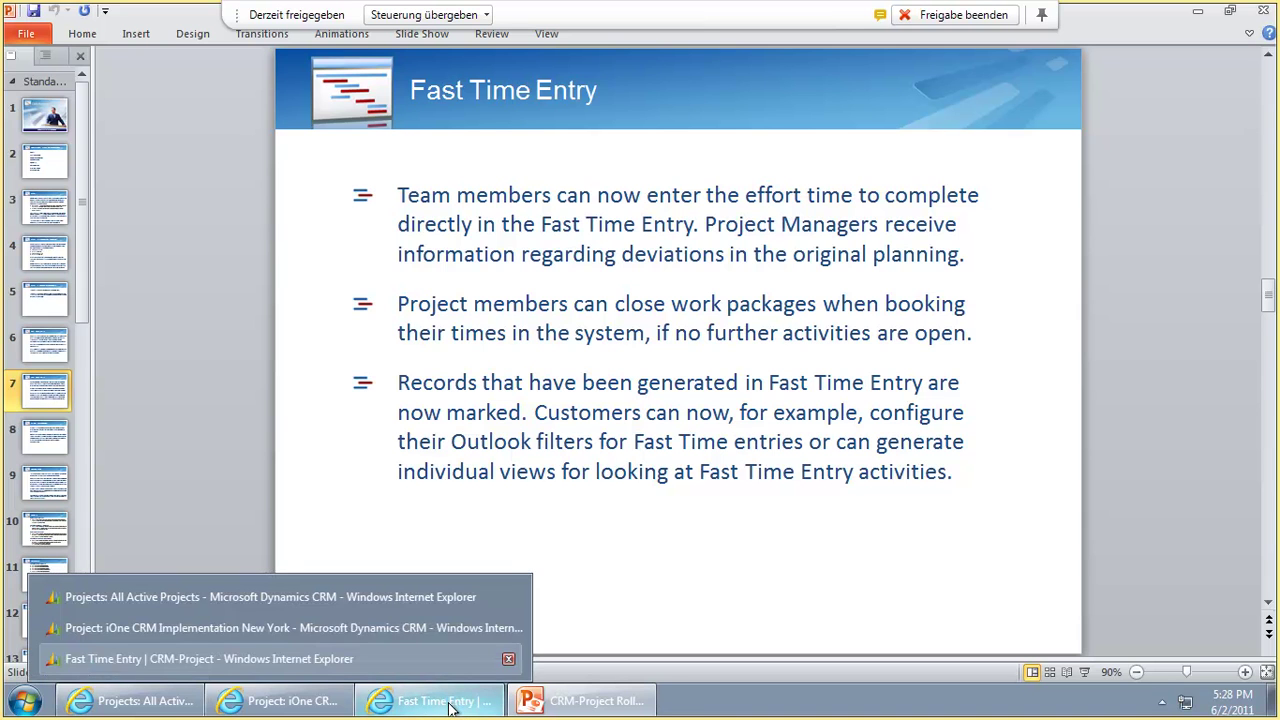
{"action": "left_click", "coordinate": [440, 706]}
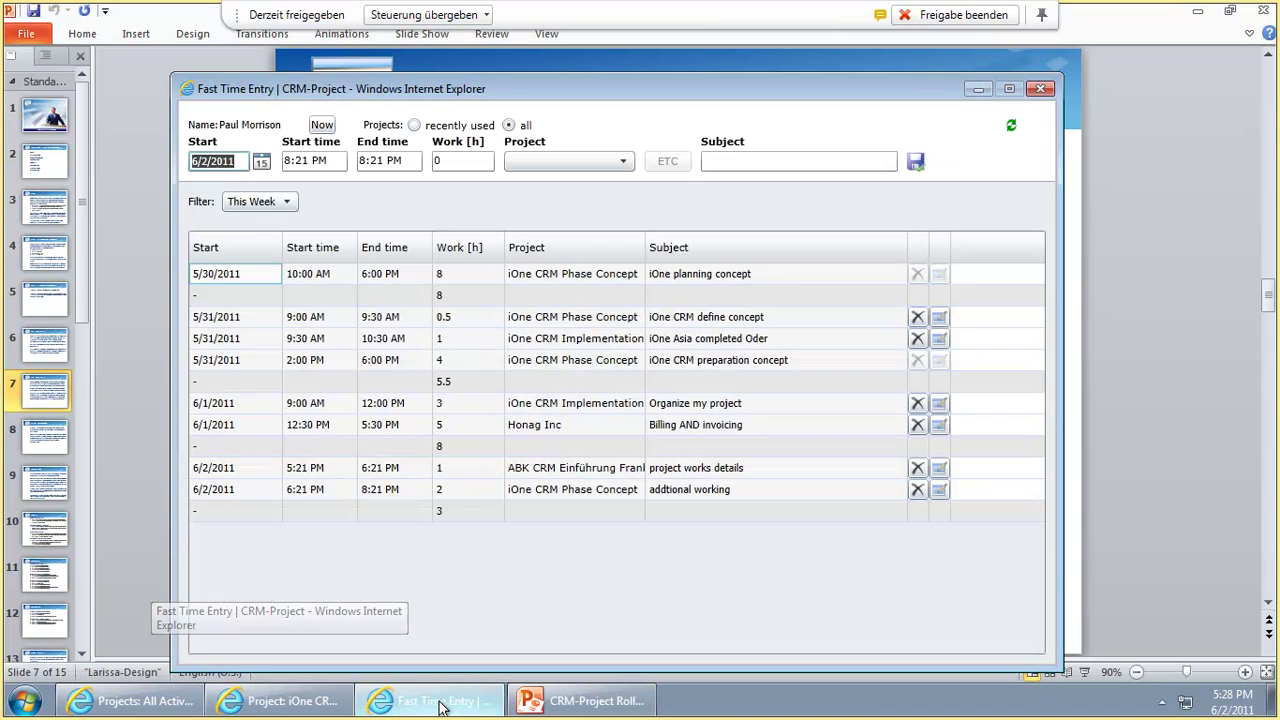